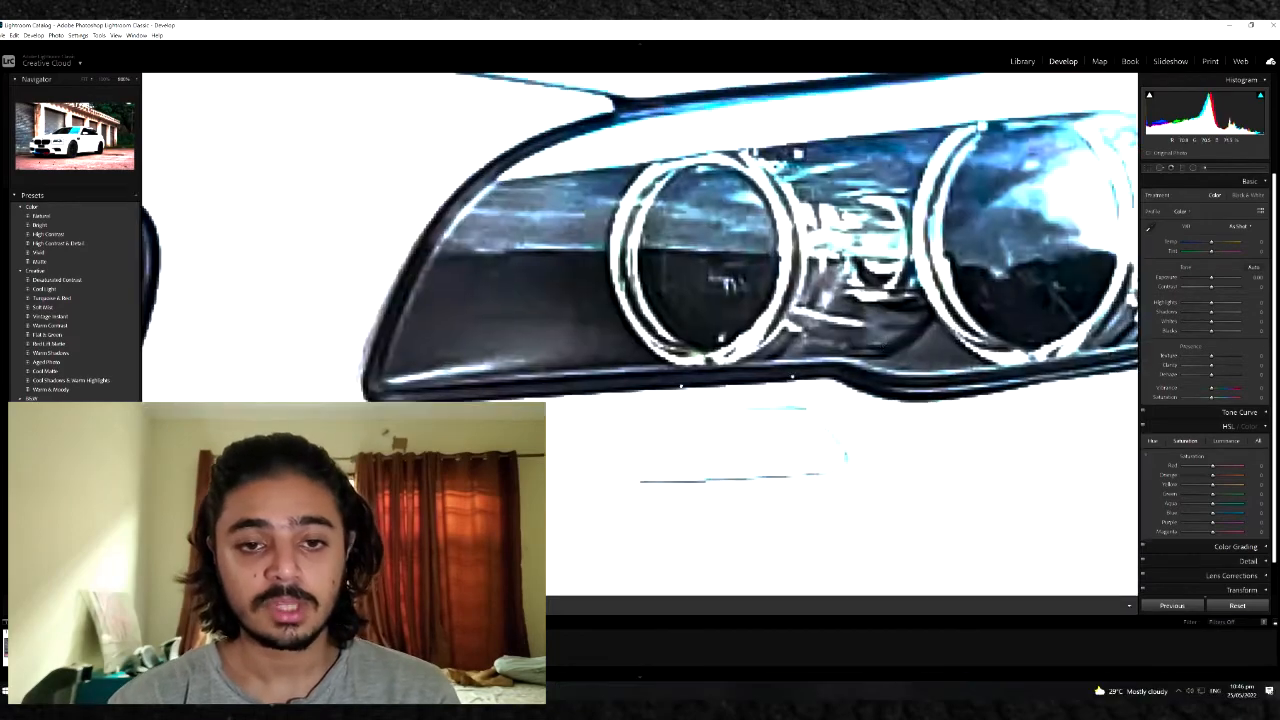
Lower the exposure slightly and raise the contrast a little on the white car photo
{"action": "left_click", "coordinate": [548, 396]}
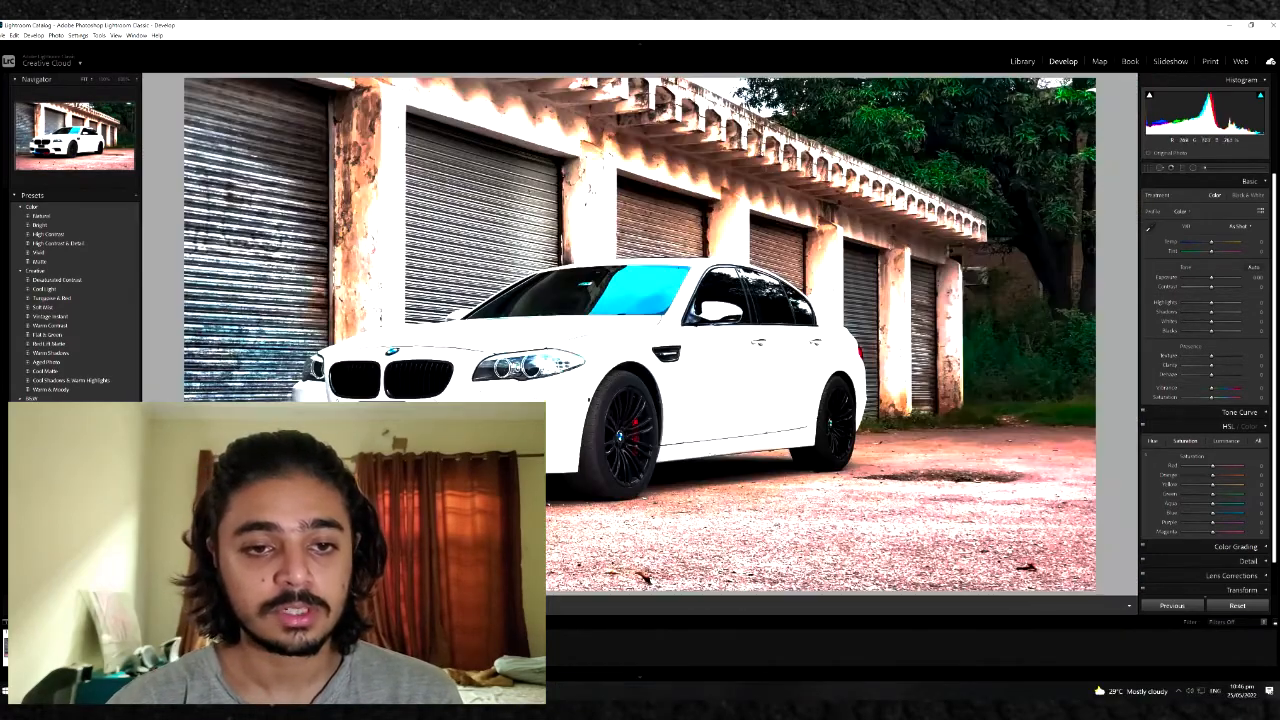
{"action": "left_click", "coordinate": [366, 424]}
{"action": "left_click", "coordinate": [366, 424]}
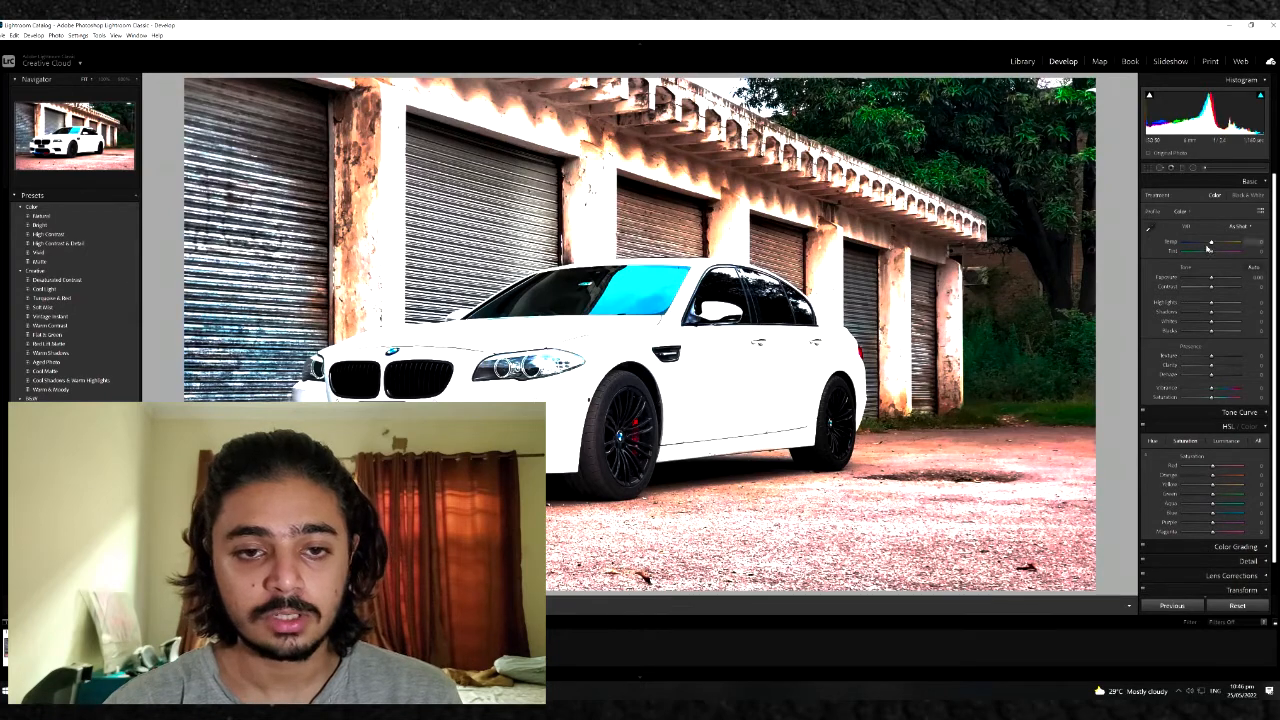
{"action": "left_click_drag", "start_coordinate": [1211, 280], "coordinate": [1209, 281]}
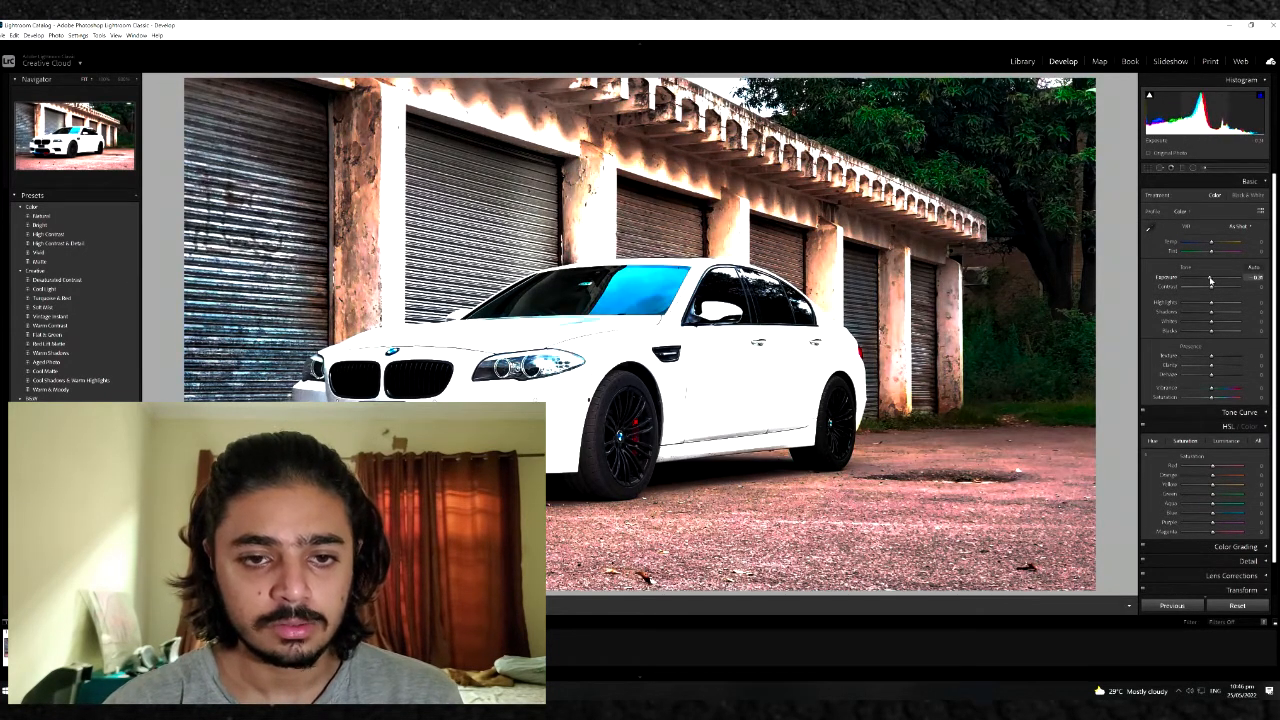
{"action": "left_click_drag", "start_coordinate": [1211, 289], "coordinate": [1217, 289]}
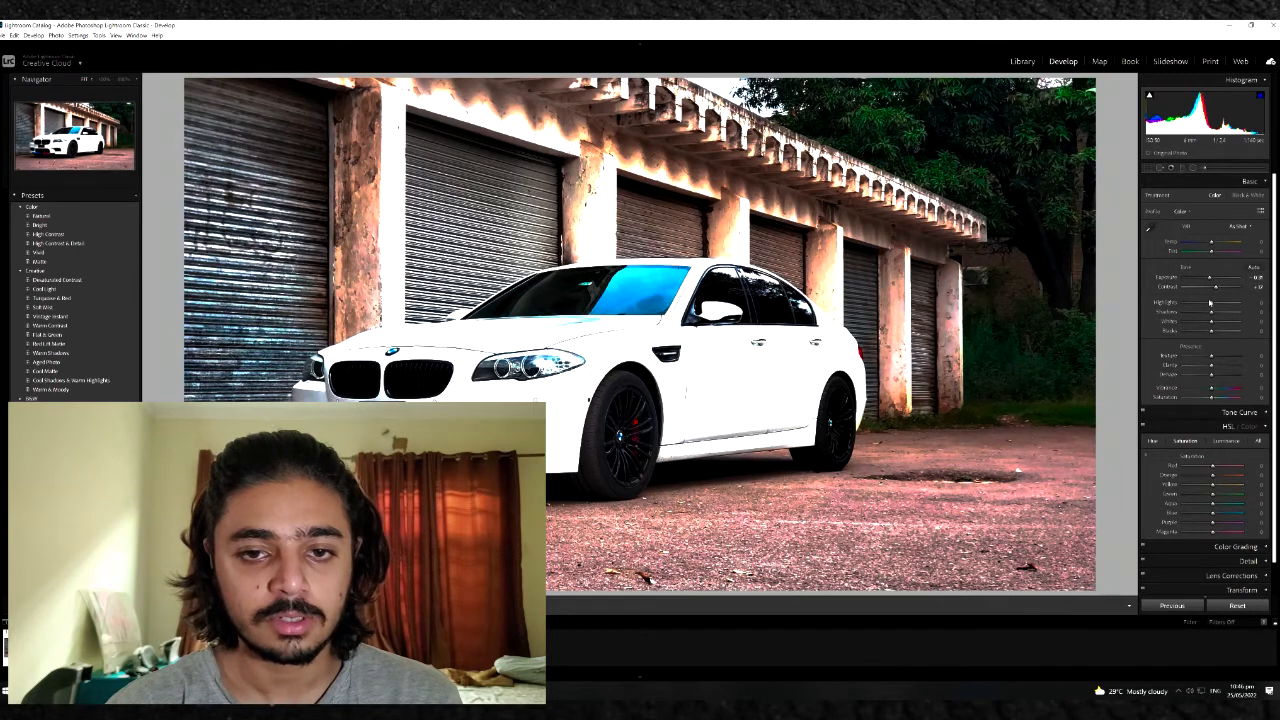
Reduce the photo's highlights and blacks, and raise its shadows and whites slightly
{"action": "left_click_drag", "start_coordinate": [1210, 304], "coordinate": [1205, 304]}
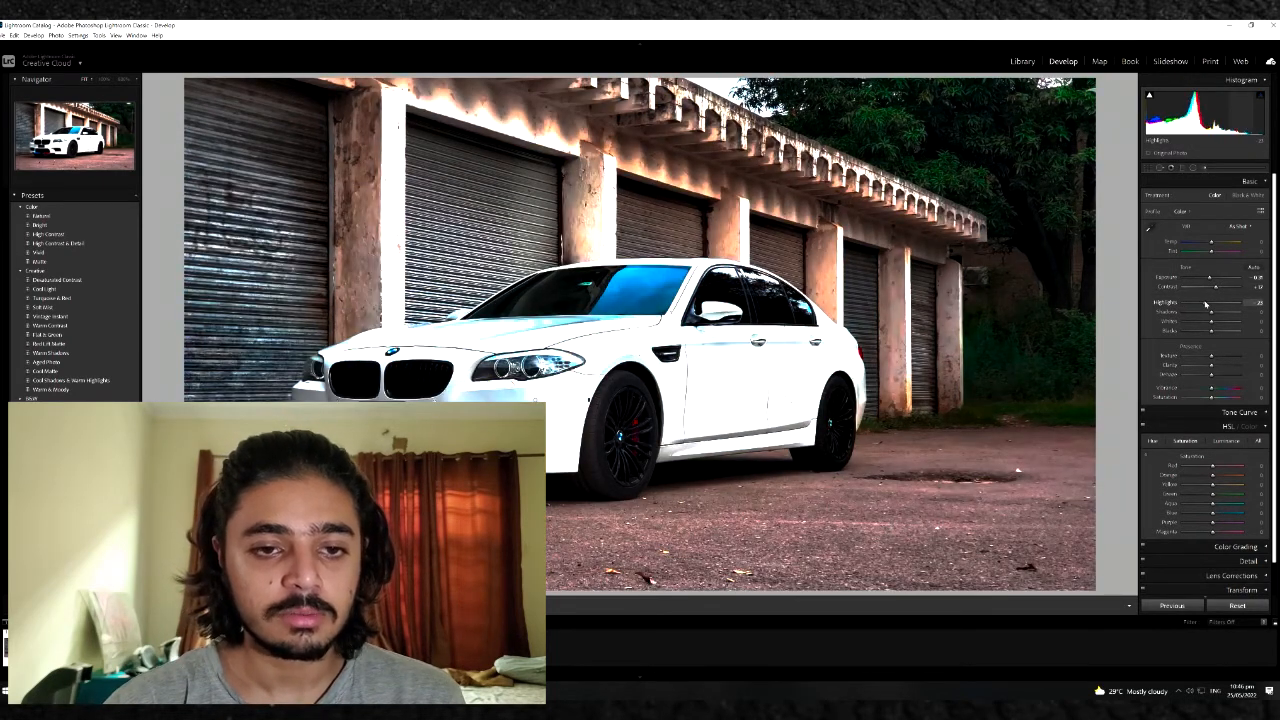
{"action": "left_click_drag", "start_coordinate": [1205, 304], "coordinate": [1214, 315]}
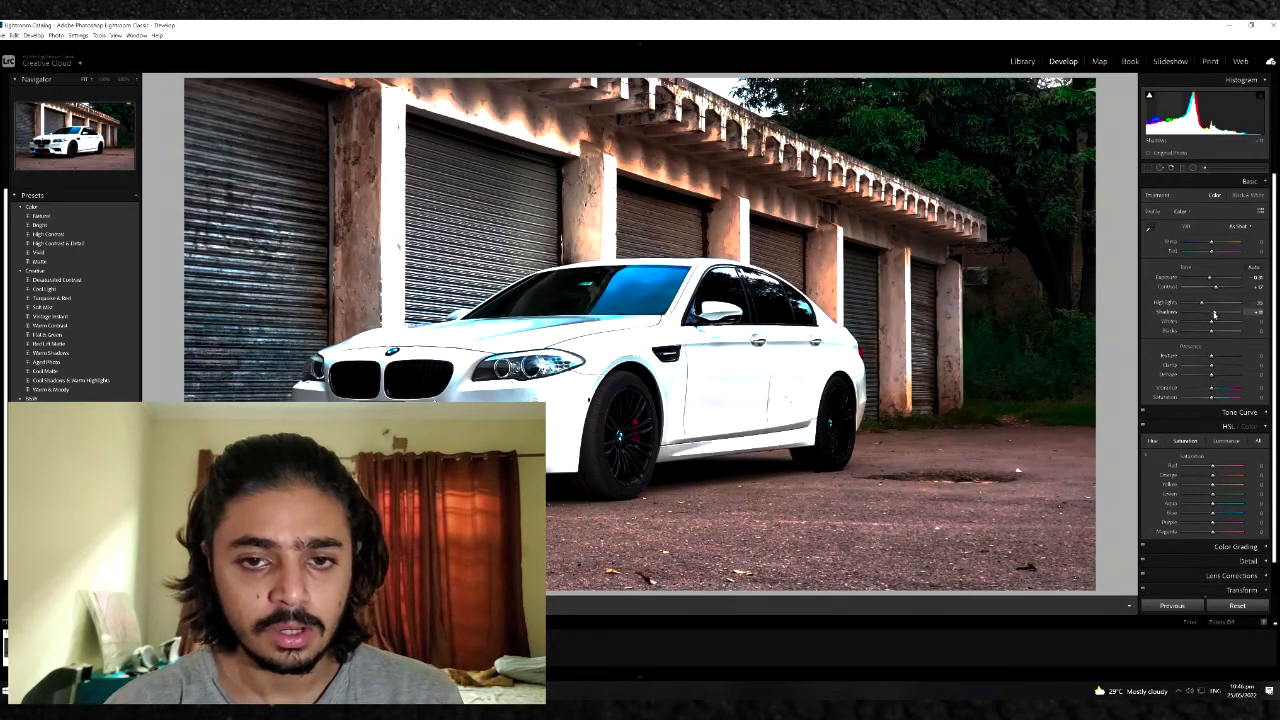
{"action": "left_click_drag", "start_coordinate": [1212, 322], "coordinate": [1202, 334]}
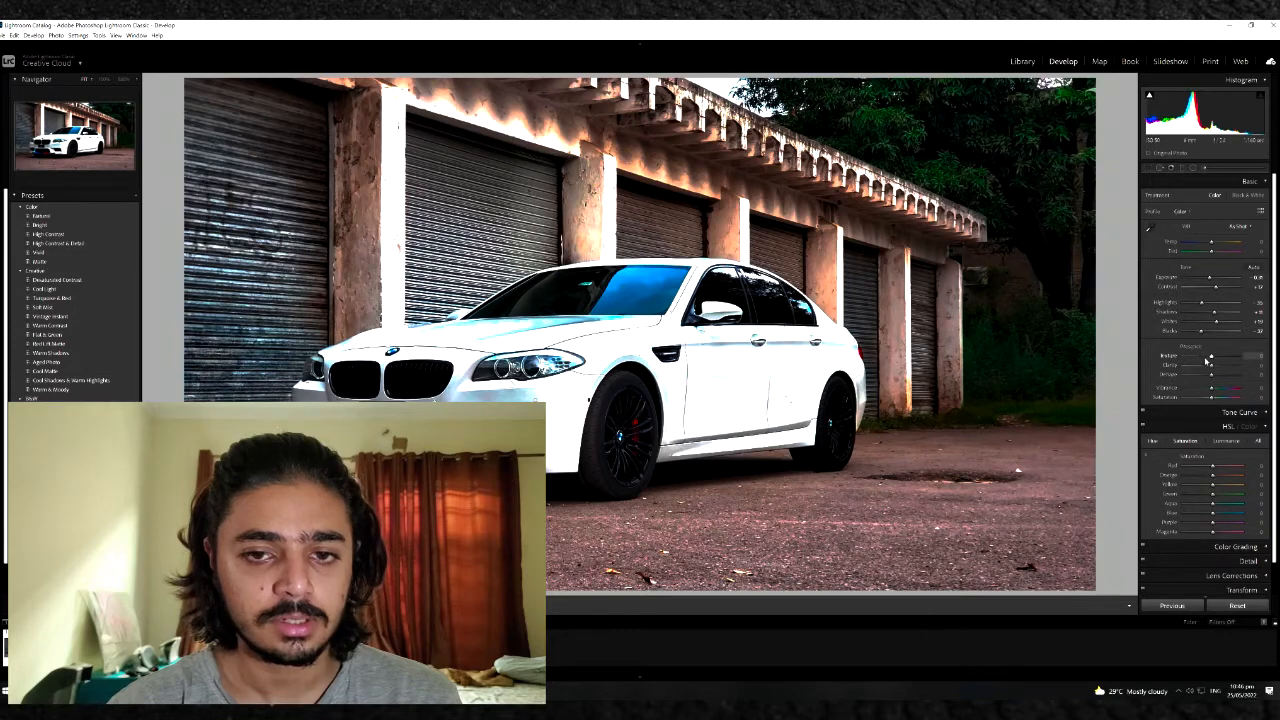
Increase the texture, clarity and dehaze moderately to bring out detail in the photo
{"action": "mouse_move", "coordinate": [1210, 358]}
{"action": "left_mouse_down"}
{"action": "mouse_move", "coordinate": [1198, 362]}
{"action": "mouse_move", "coordinate": [1227, 357]}
{"action": "mouse_move", "coordinate": [1217, 370]}
{"action": "left_mouse_up"}
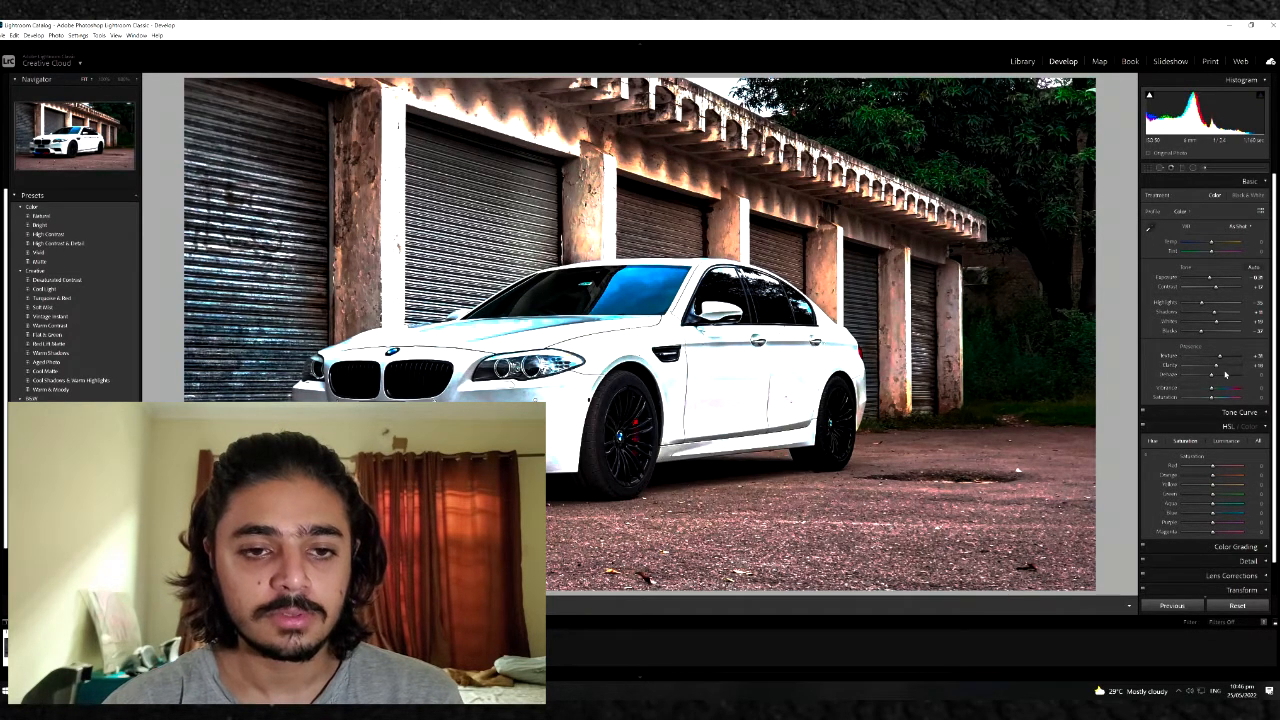
{"action": "left_click_drag", "start_coordinate": [1229, 375], "coordinate": [1217, 377]}
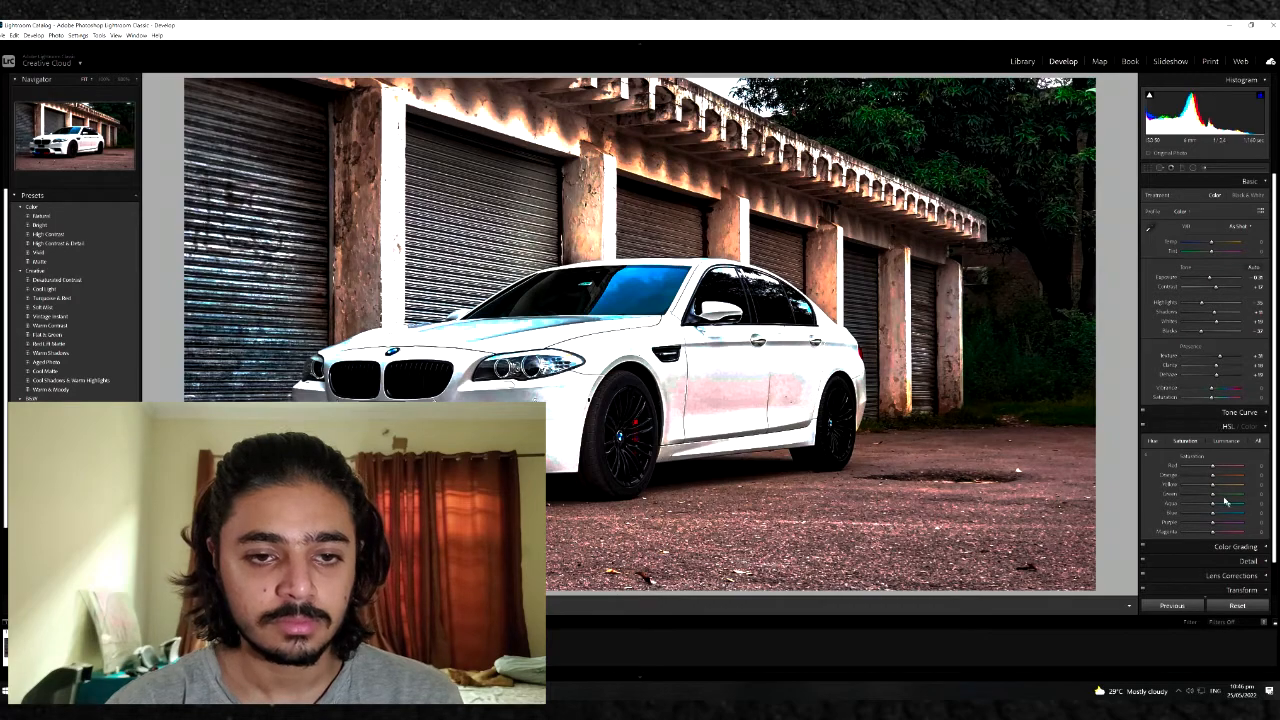
Lower the red saturation slightly and the orange saturation more strongly in the HSL adjustments
{"action": "left_click", "coordinate": [499, 400]}
{"action": "left_click", "coordinate": [499, 400]}
{"action": "left_click", "coordinate": [606, 428]}
{"action": "left_click_drag", "start_coordinate": [606, 428], "coordinate": [490, 296]}
{"action": "left_click", "coordinate": [490, 296]}
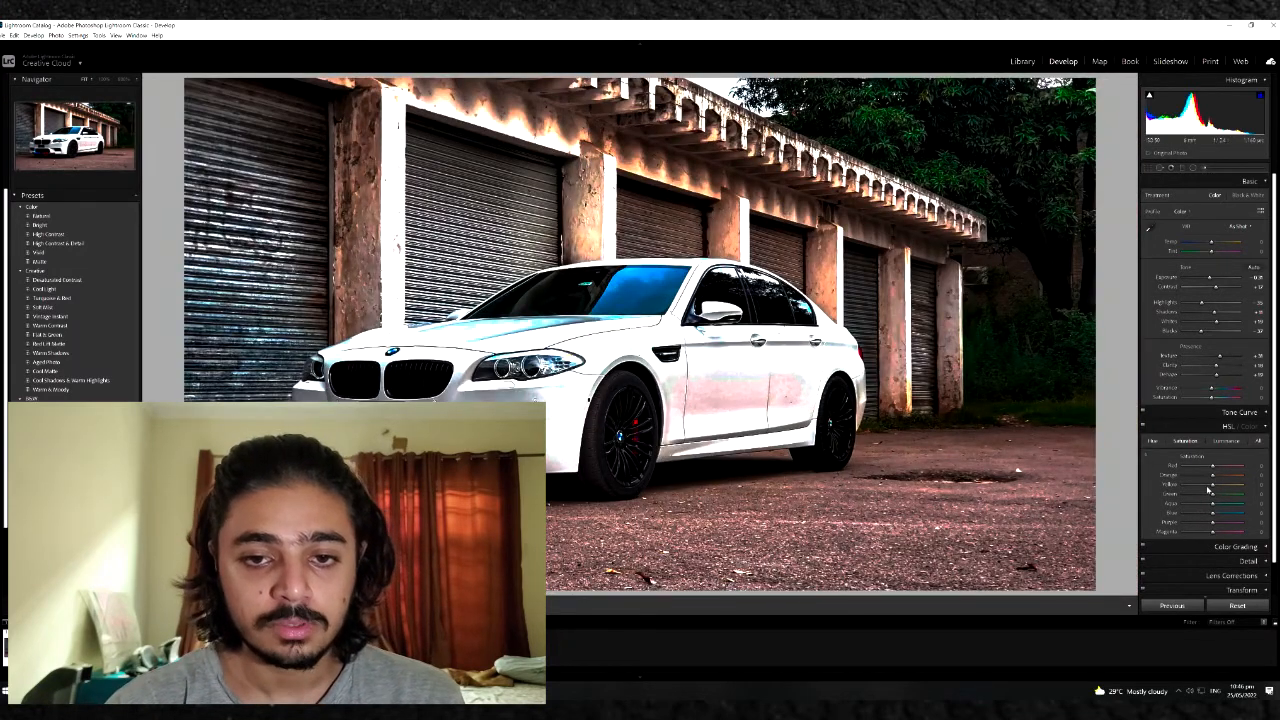
{"action": "mouse_move", "coordinate": [1211, 469]}
{"action": "left_mouse_down"}
{"action": "mouse_move", "coordinate": [1200, 469]}
{"action": "mouse_move", "coordinate": [1218, 467]}
{"action": "left_mouse_up"}
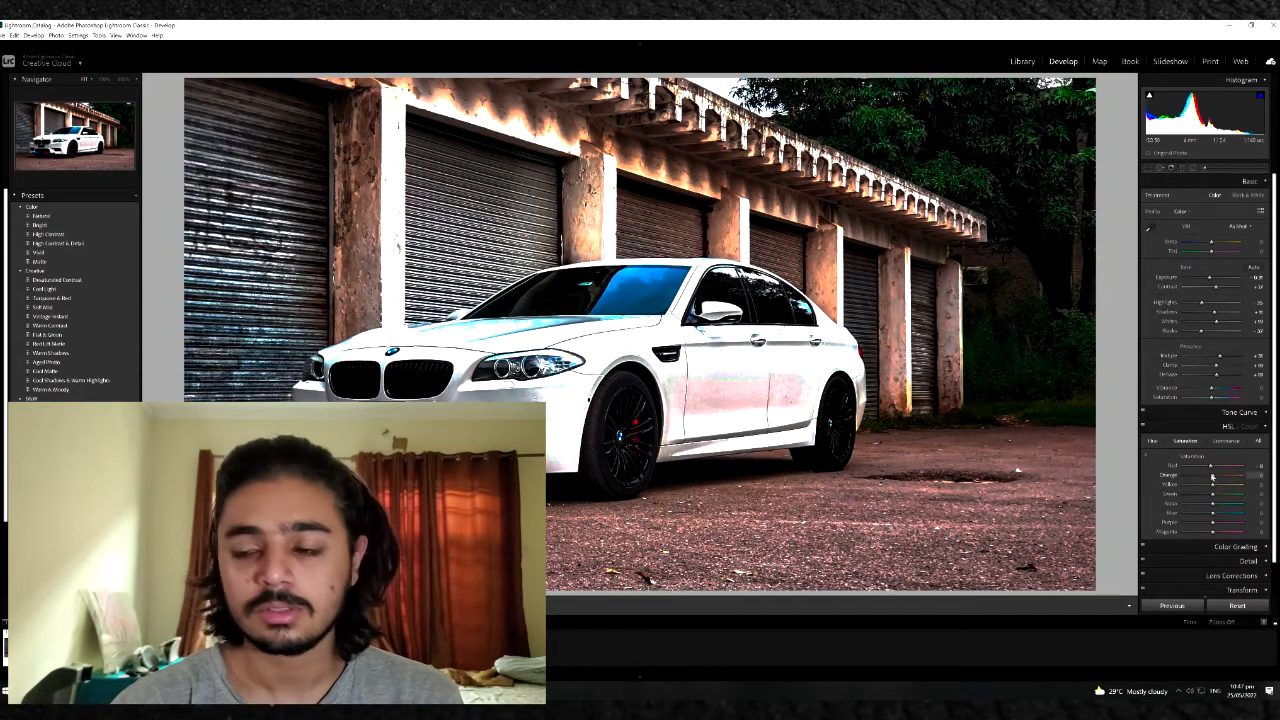
{"action": "left_click_drag", "start_coordinate": [1212, 477], "coordinate": [1201, 477]}
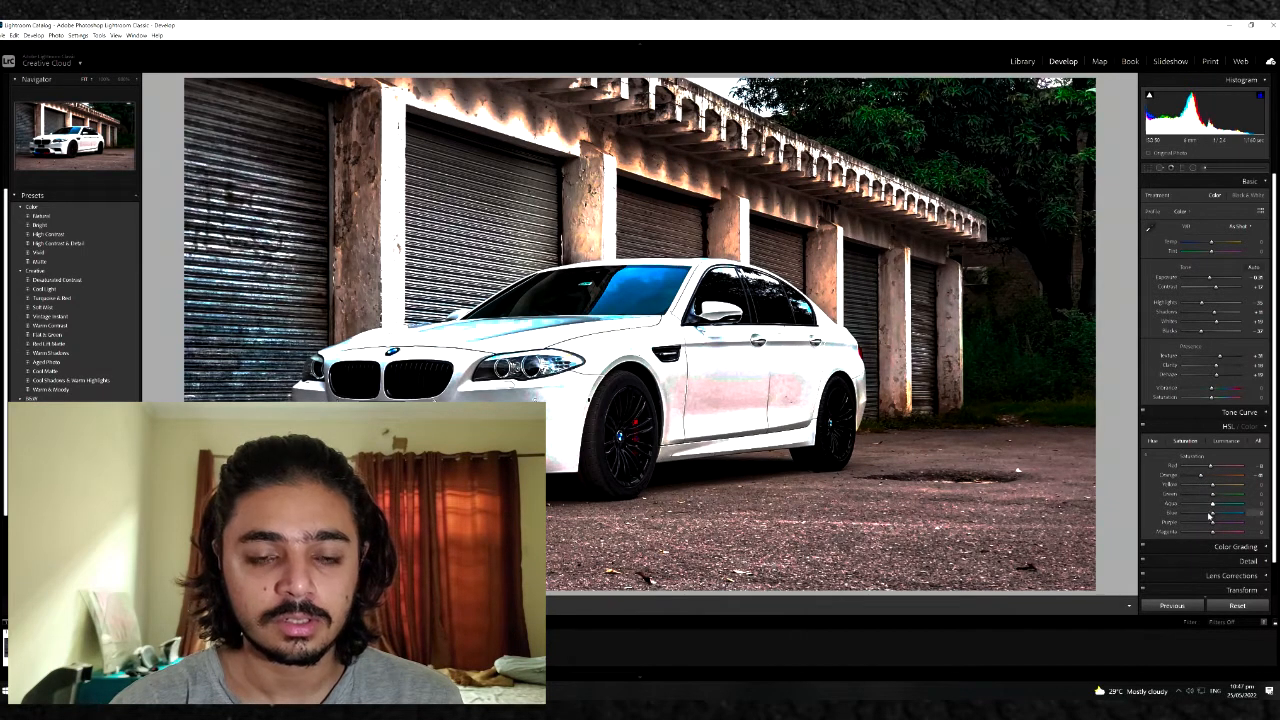
Raise the HSL luminance of the reds slightly and of the greens a little more
{"action": "left_click", "coordinate": [1153, 441]}
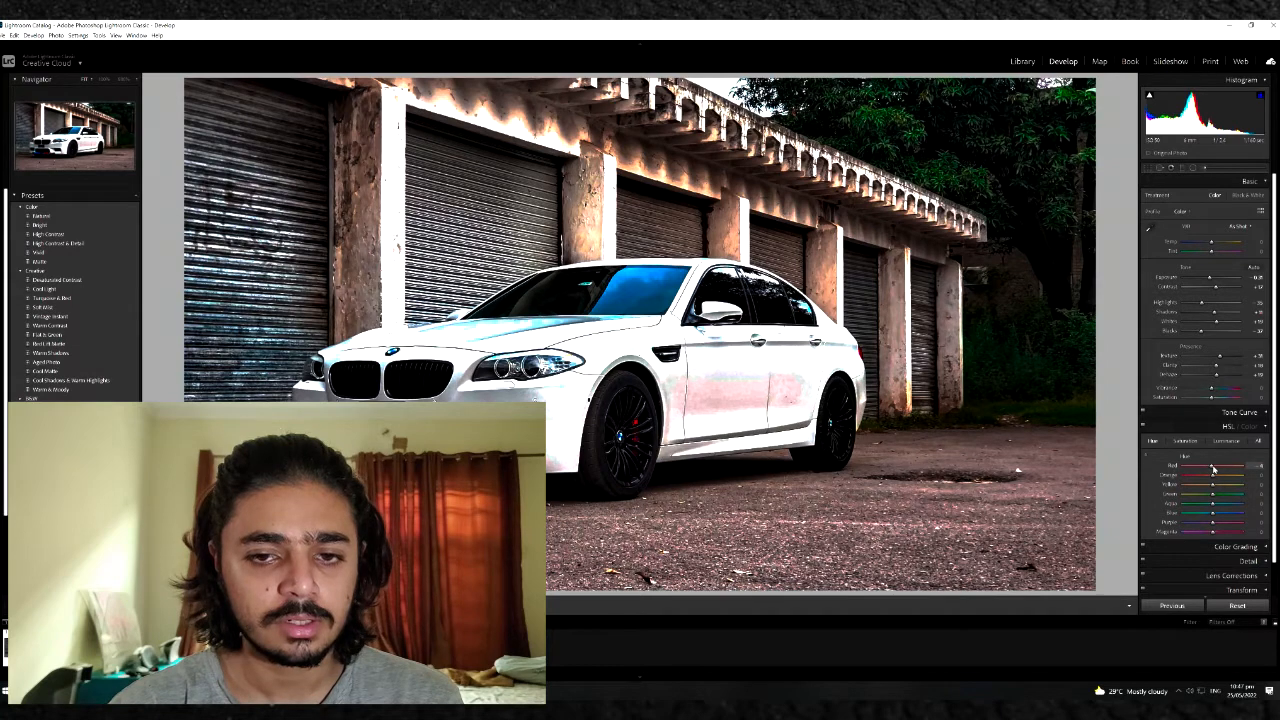
{"action": "left_click", "coordinate": [1225, 441]}
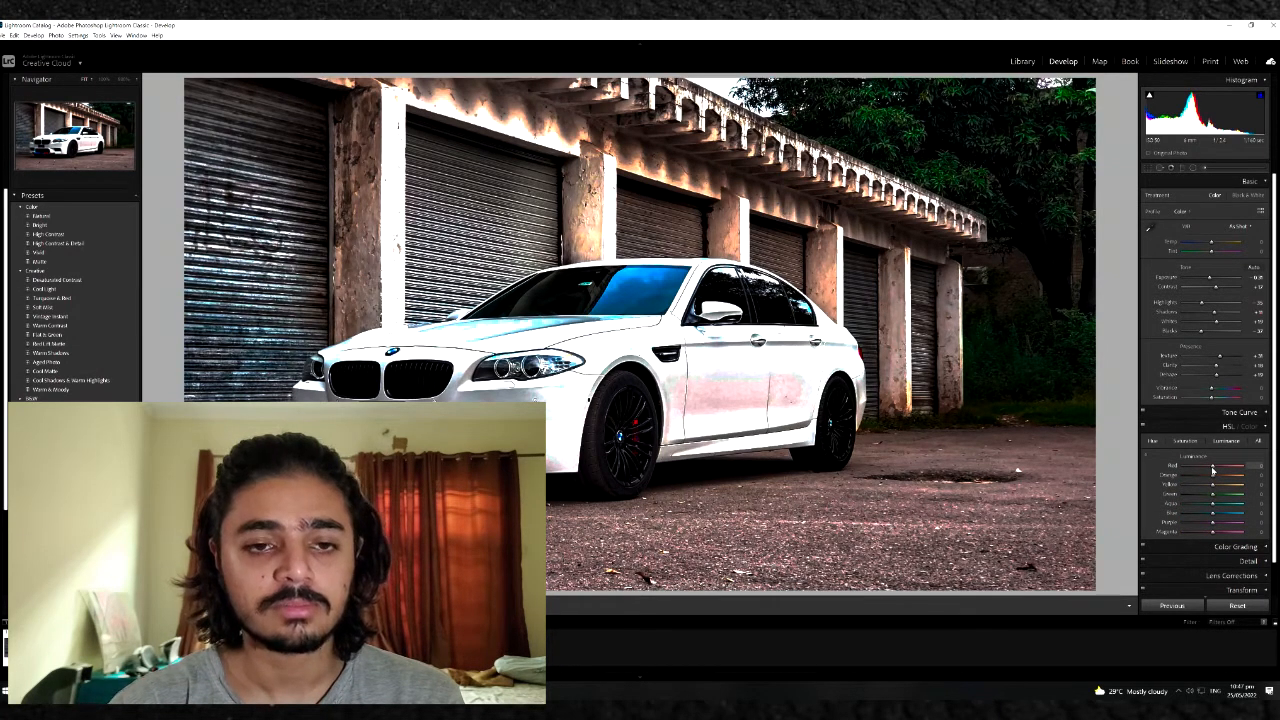
{"action": "left_click_drag", "start_coordinate": [1213, 470], "coordinate": [1216, 471]}
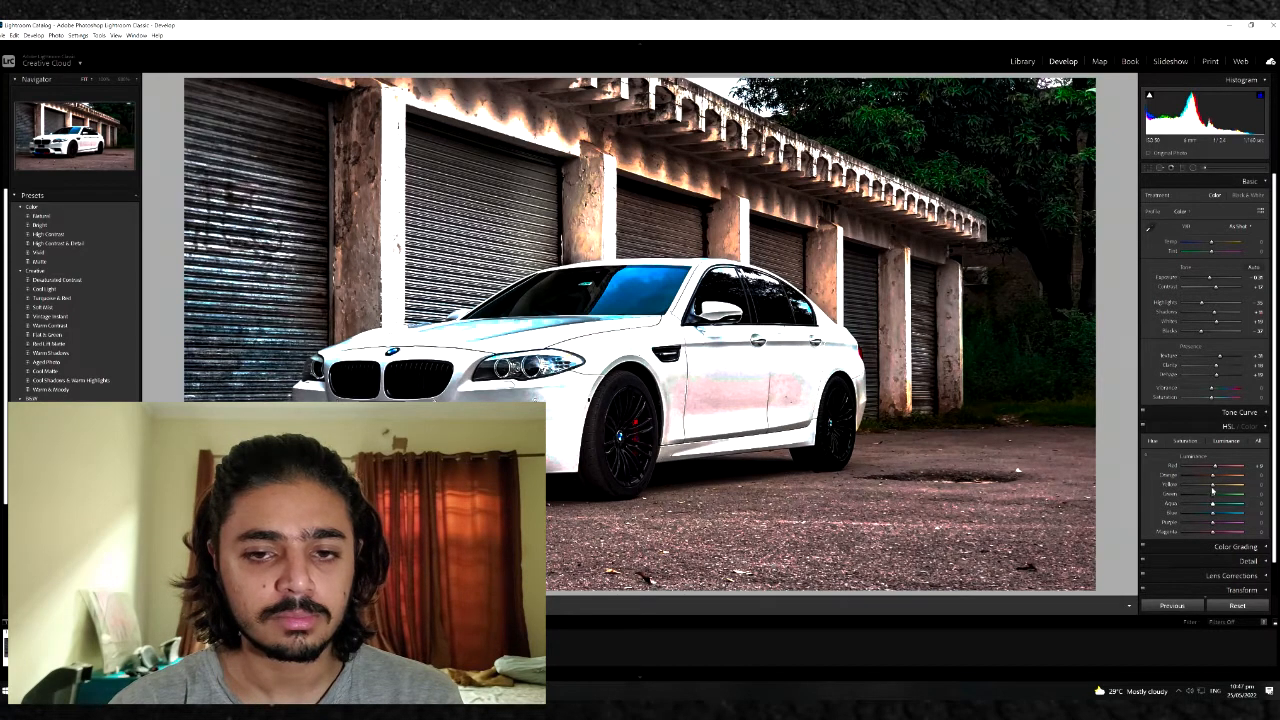
{"action": "mouse_move", "coordinate": [1213, 497]}
{"action": "left_mouse_down"}
{"action": "mouse_move", "coordinate": [1187, 497]}
{"action": "mouse_move", "coordinate": [1218, 499]}
{"action": "left_mouse_up"}
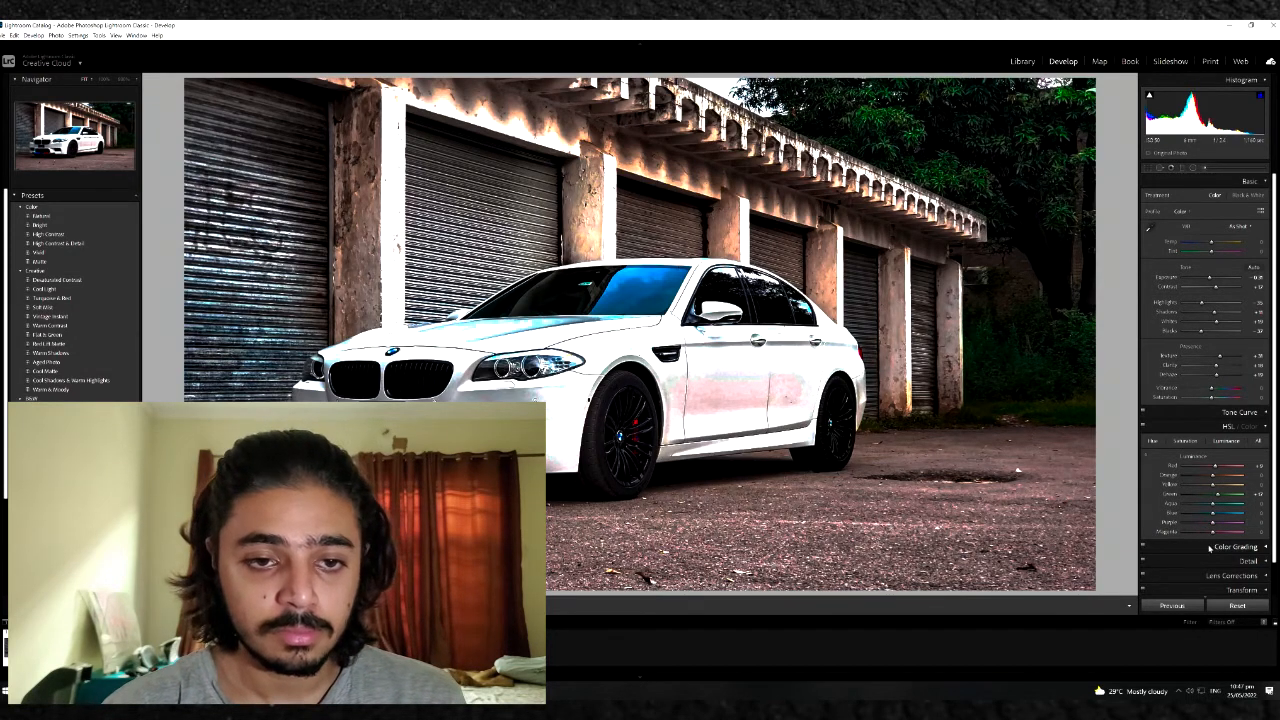
Tint the photo's midtones blue with Color Grading
{"action": "left_click", "coordinate": [1228, 547]}
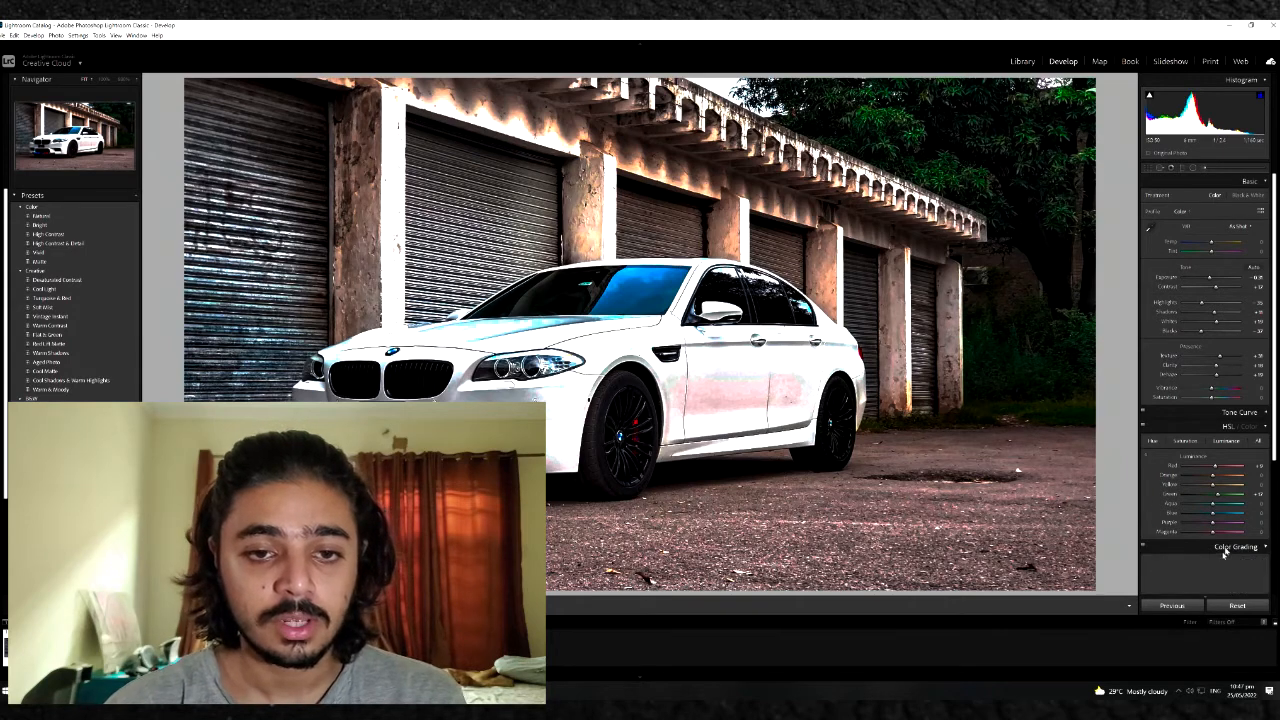
{"action": "left_click", "coordinate": [1273, 450]}
{"action": "left_click", "coordinate": [1273, 440]}
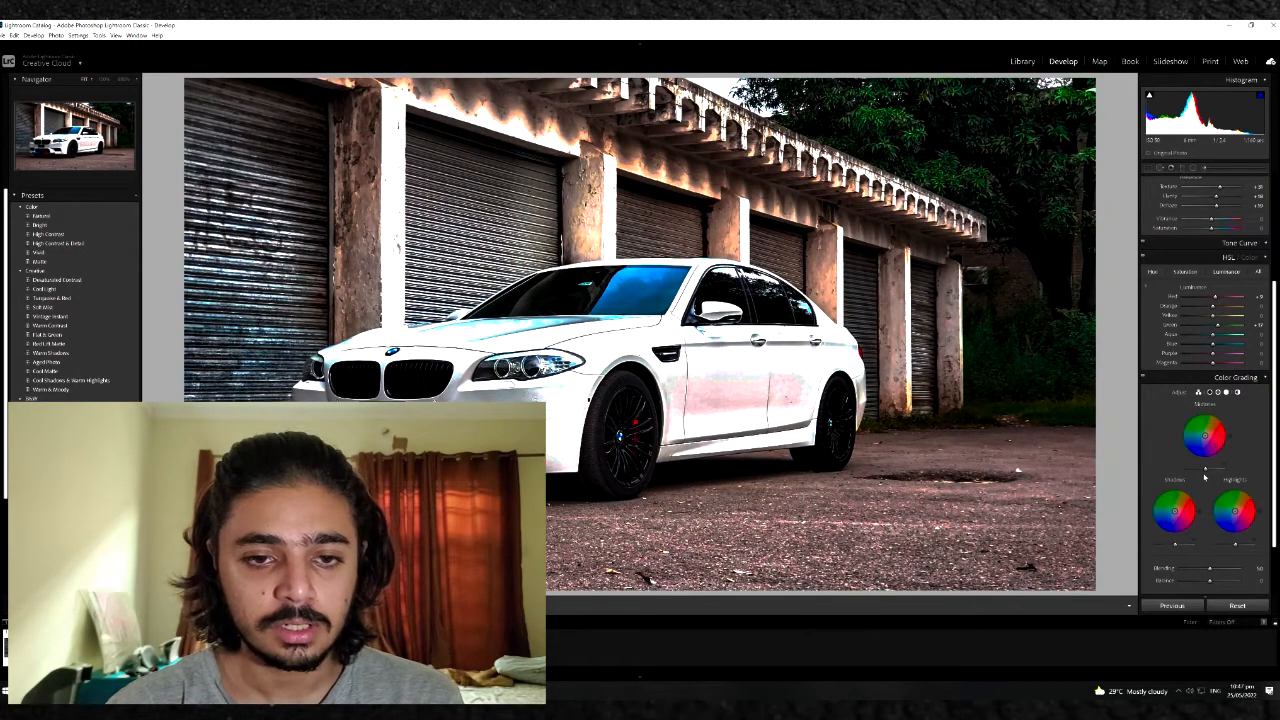
{"action": "mouse_move", "coordinate": [1205, 472]}
{"action": "left_mouse_down"}
{"action": "mouse_move", "coordinate": [1227, 435]}
{"action": "mouse_move", "coordinate": [1182, 441]}
{"action": "mouse_move", "coordinate": [1202, 438]}
{"action": "left_mouse_up"}
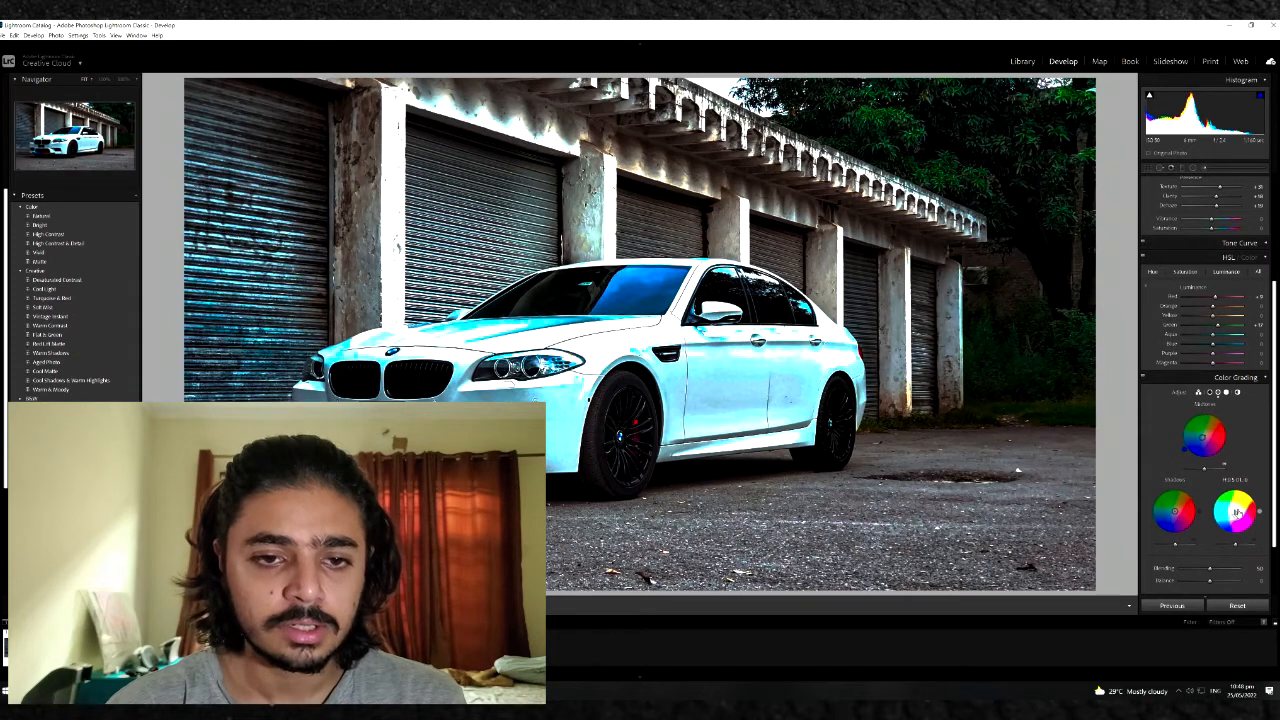
Give the highlights a warm yellow-orange tint and the shadows a subtle teal tint in Color Grading
{"action": "left_click_drag", "start_coordinate": [1236, 512], "coordinate": [1241, 508]}
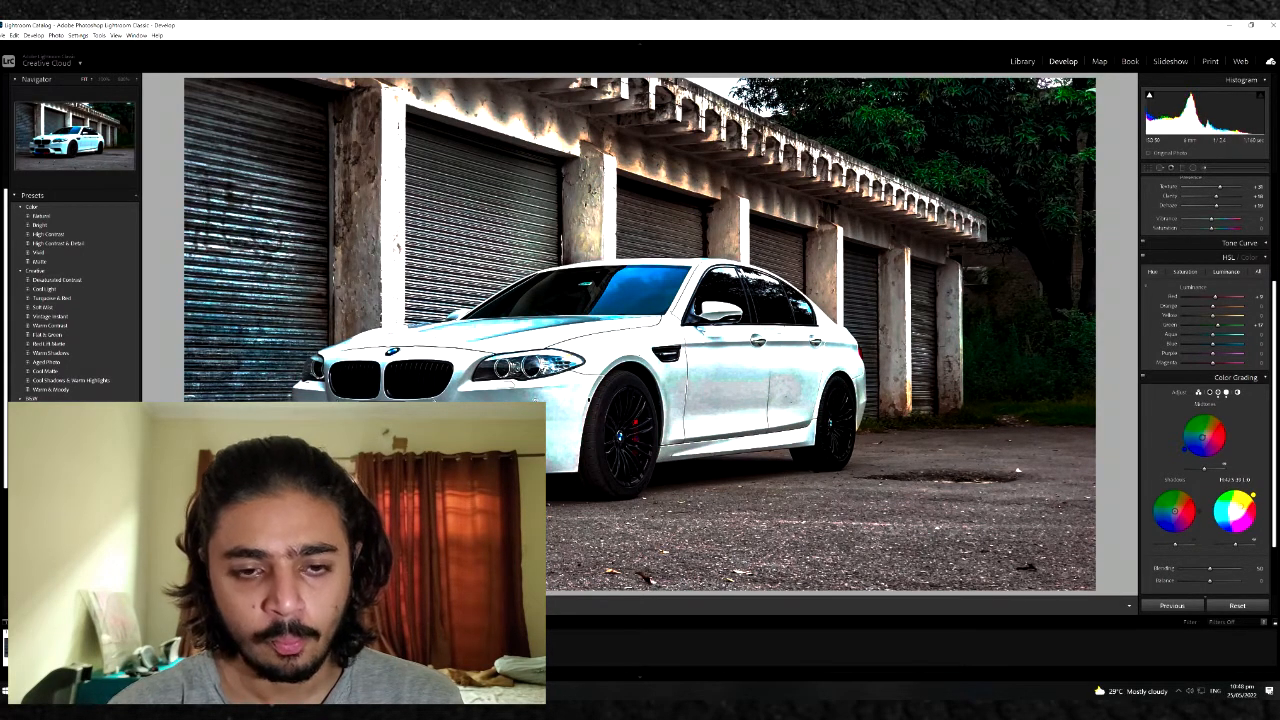
{"action": "left_click_drag", "start_coordinate": [1241, 508], "coordinate": [1240, 510]}
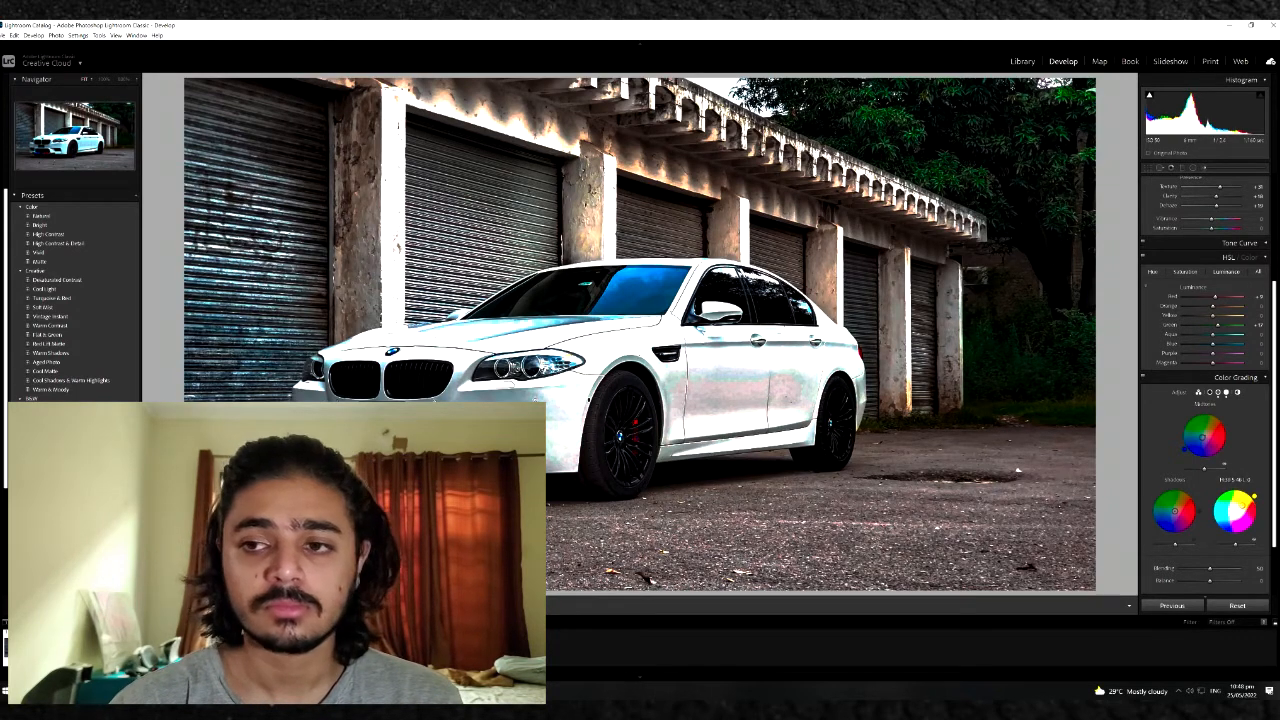
{"action": "left_click_drag", "start_coordinate": [1243, 507], "coordinate": [1174, 511]}
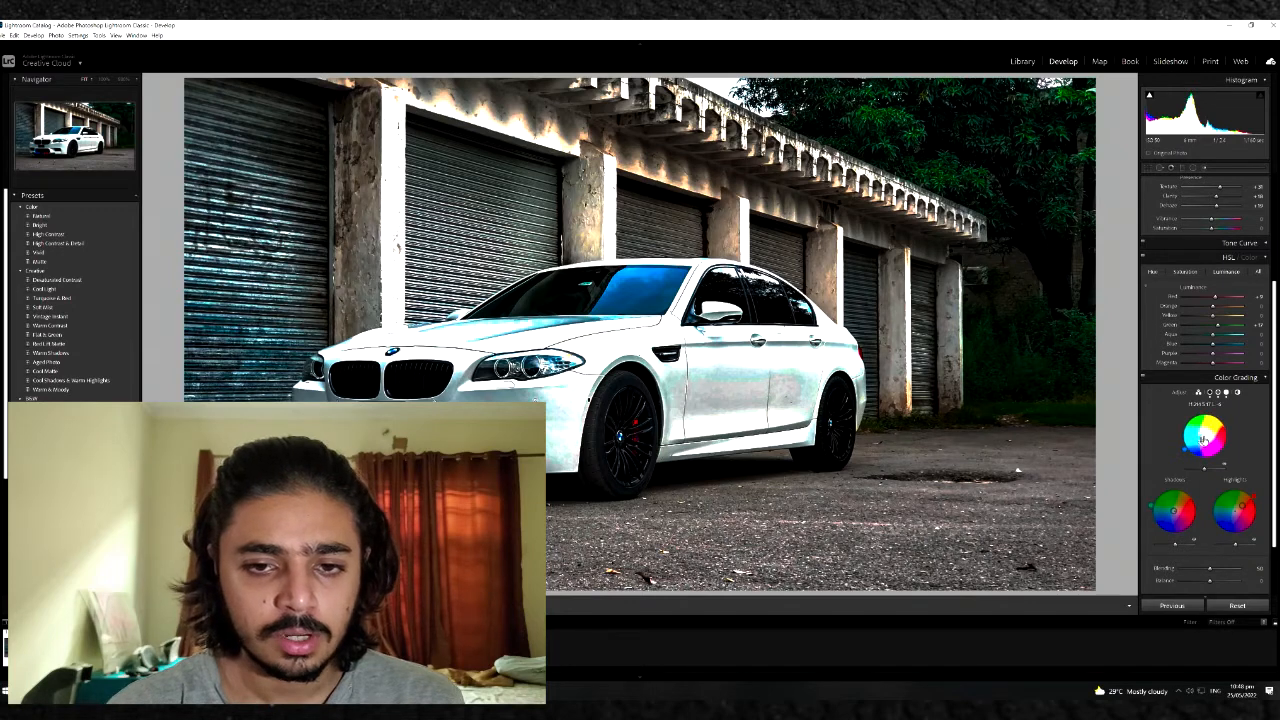
{"action": "left_click_drag", "start_coordinate": [1174, 512], "coordinate": [1173, 511]}
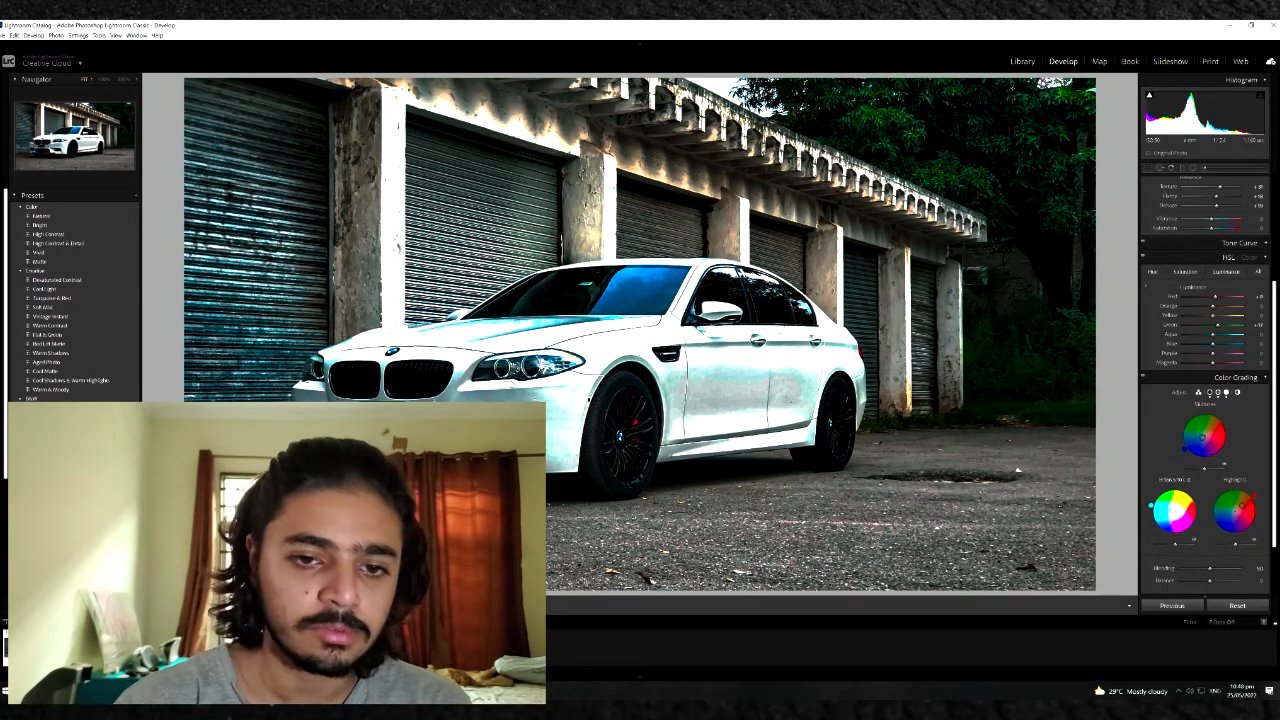
Weaken the blue midtone tint and raise the midtone luminance slightly
{"action": "left_click_drag", "start_coordinate": [1203, 437], "coordinate": [1204, 437]}
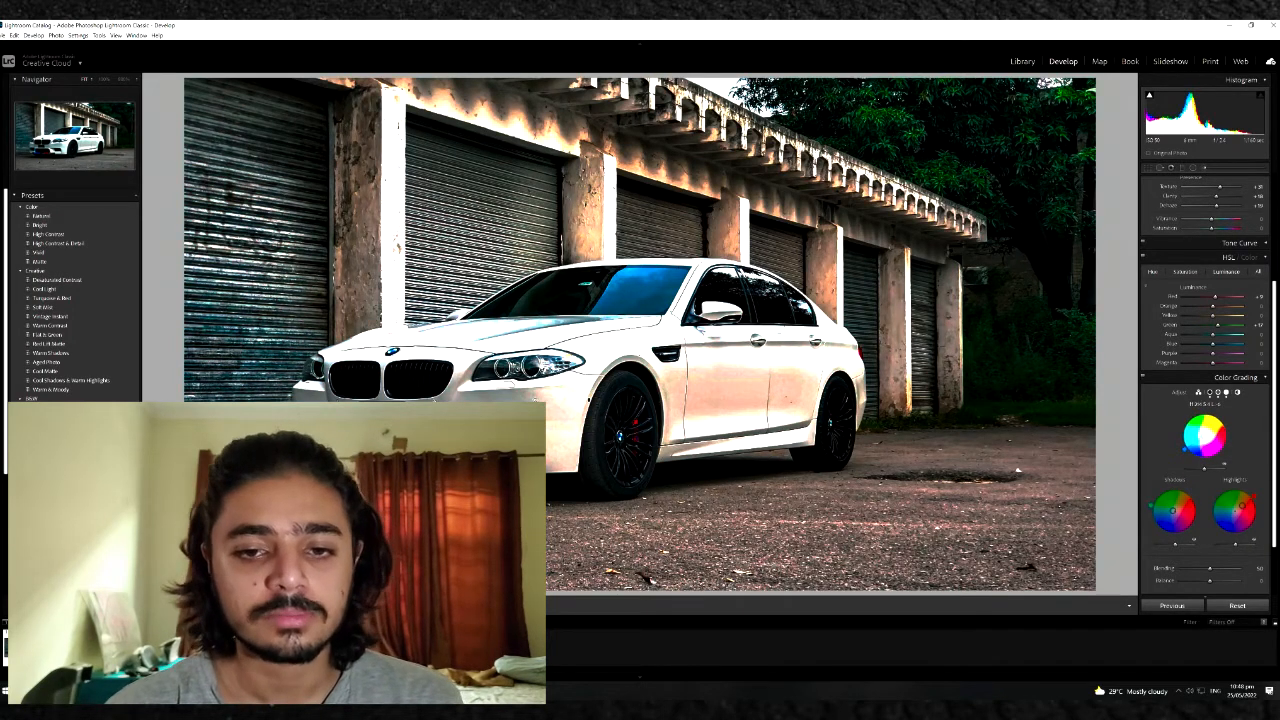
{"action": "left_click_drag", "start_coordinate": [1204, 469], "coordinate": [1206, 470]}
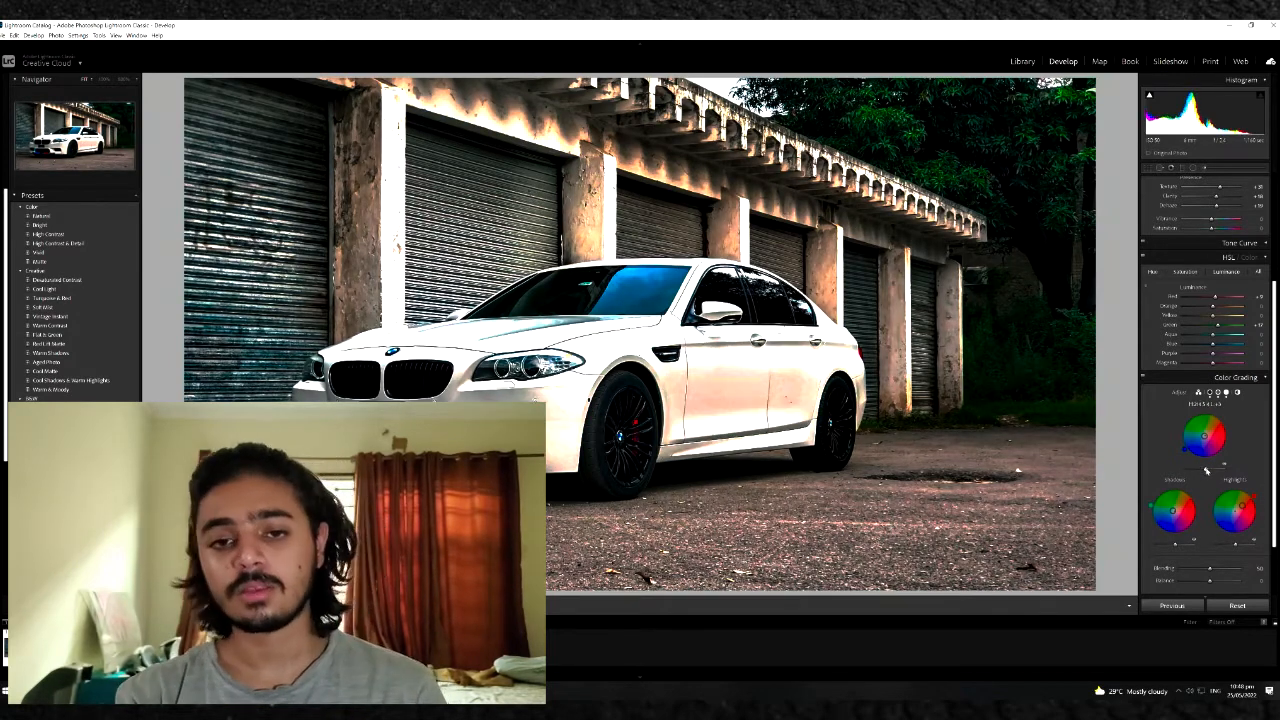
Fine-tune the shadow luminance, then raise the color grading blending slightly and shift the balance slightly toward the shadows
{"action": "left_click_drag", "start_coordinate": [1172, 546], "coordinate": [1176, 546]}
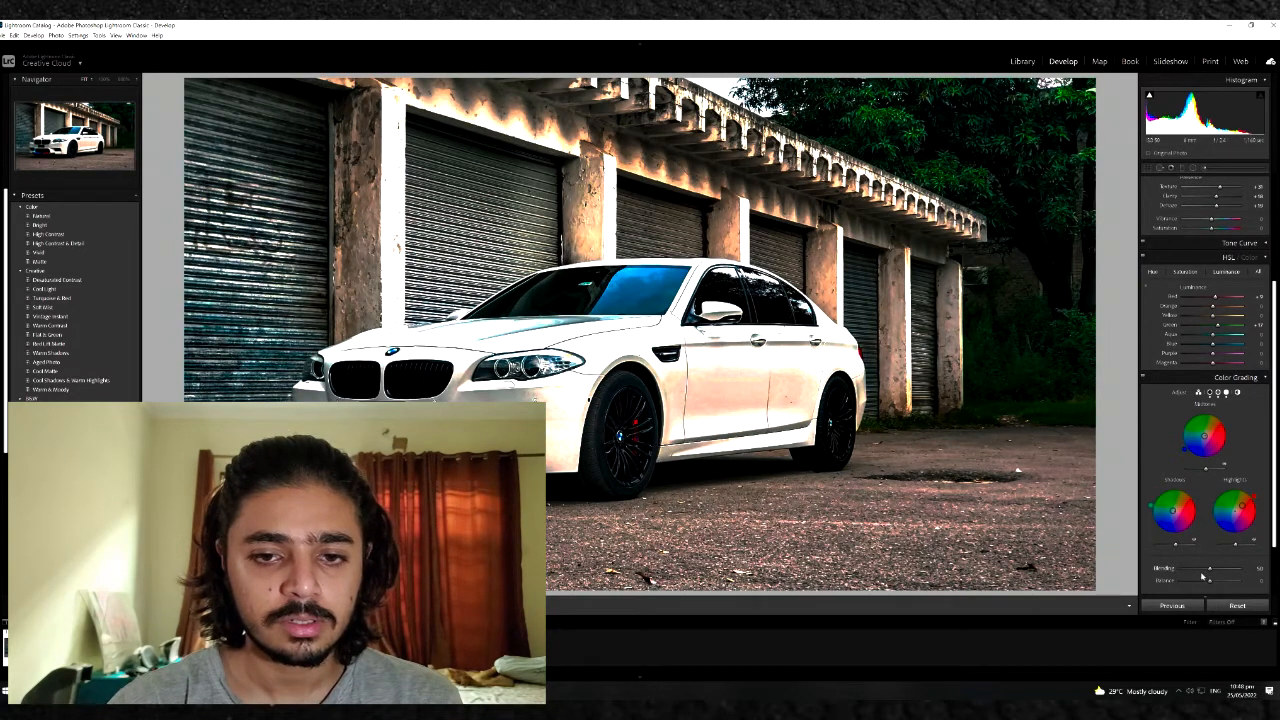
{"action": "left_click_drag", "start_coordinate": [1209, 568], "coordinate": [1212, 582]}
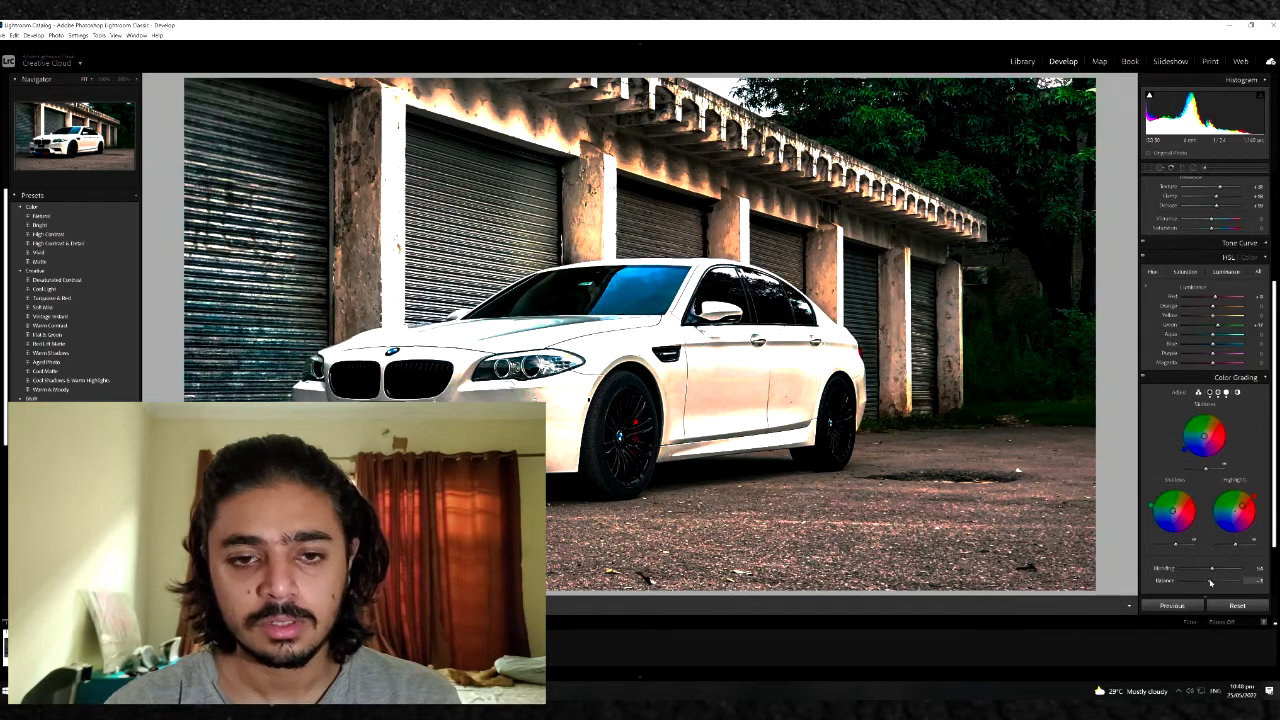
Add a small amount of sharpening and reduce its detail, using the headlight as the preview area
{"action": "left_click", "coordinate": [1276, 522]}
{"action": "left_click", "coordinate": [1277, 522]}
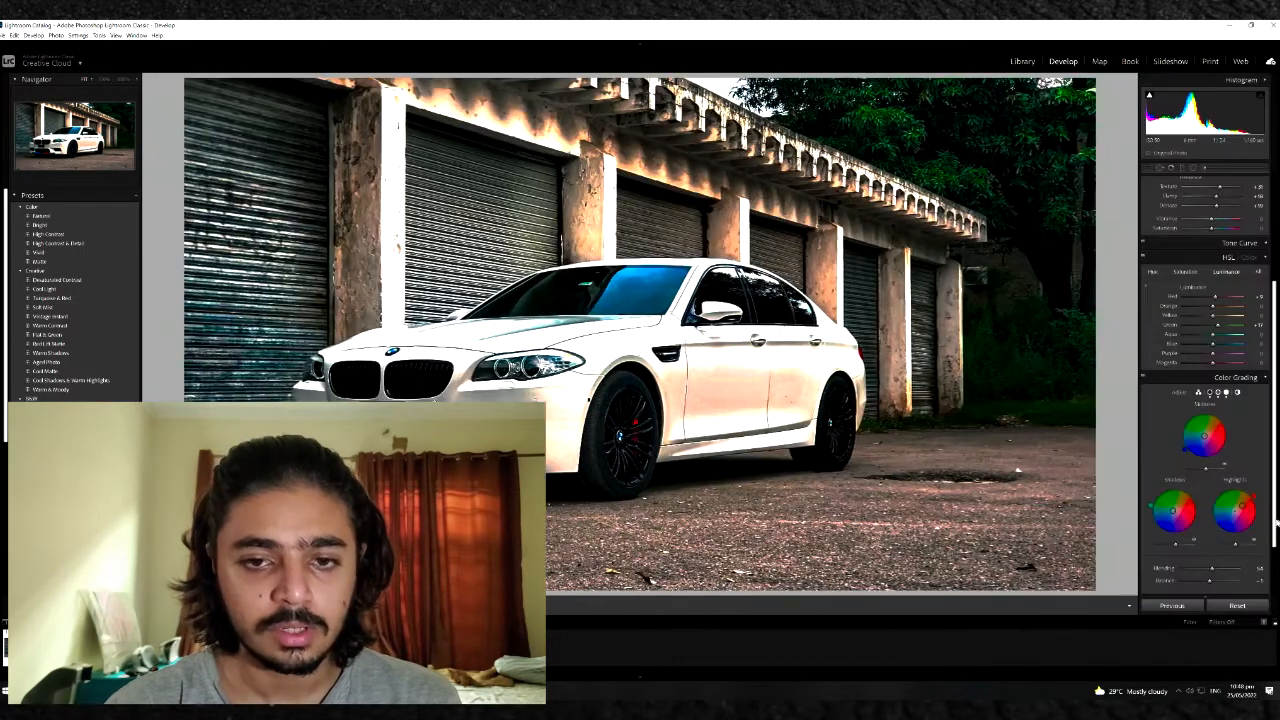
{"action": "left_click_drag", "start_coordinate": [1277, 522], "coordinate": [1277, 570]}
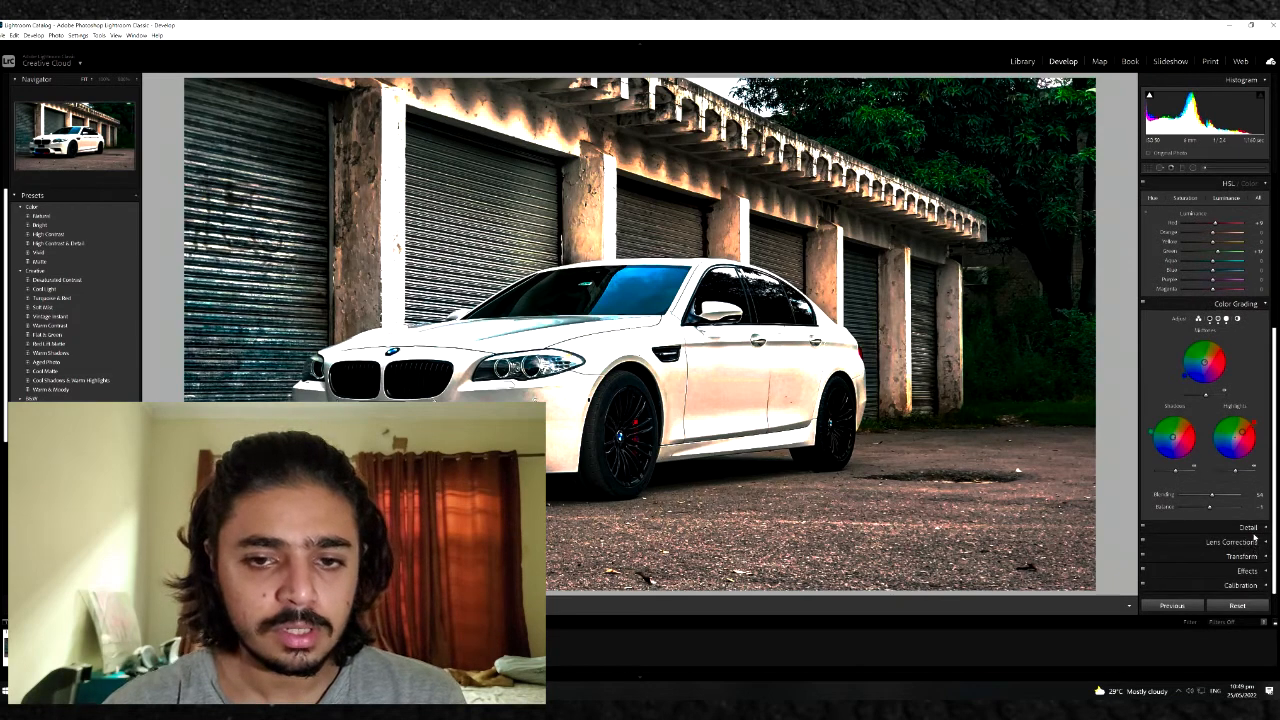
{"action": "left_click", "coordinate": [1249, 527]}
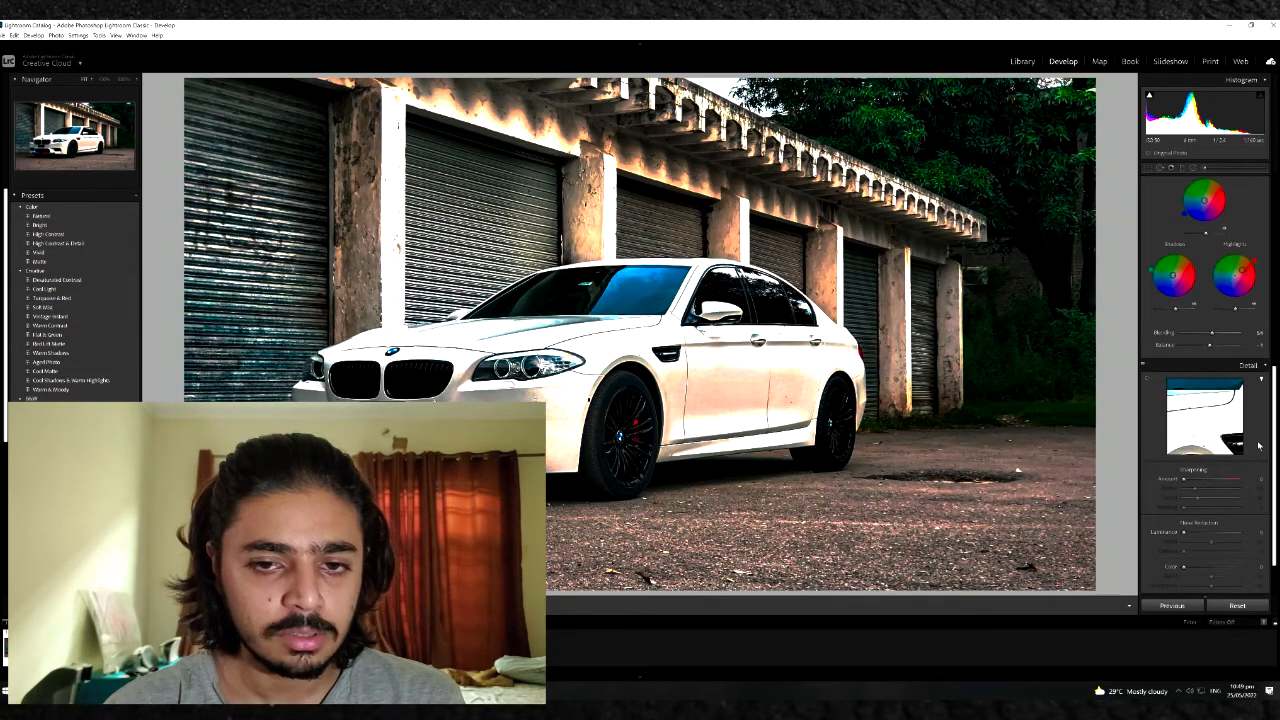
{"action": "mouse_move", "coordinate": [1213, 436]}
{"action": "left_mouse_down"}
{"action": "mouse_move", "coordinate": [1188, 420]}
{"action": "mouse_move", "coordinate": [1202, 422]}
{"action": "left_mouse_up"}
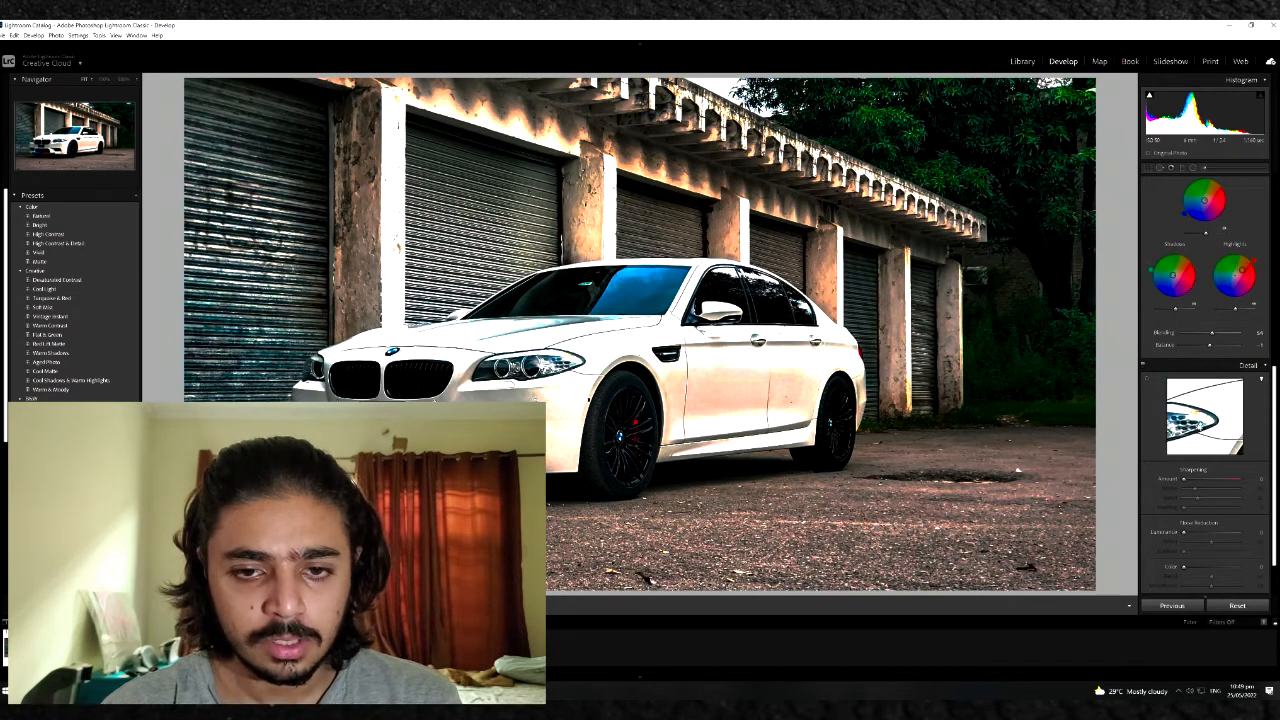
{"action": "mouse_move", "coordinate": [1186, 485]}
{"action": "left_mouse_down"}
{"action": "mouse_move", "coordinate": [1212, 484]}
{"action": "mouse_move", "coordinate": [1192, 486]}
{"action": "left_mouse_up"}
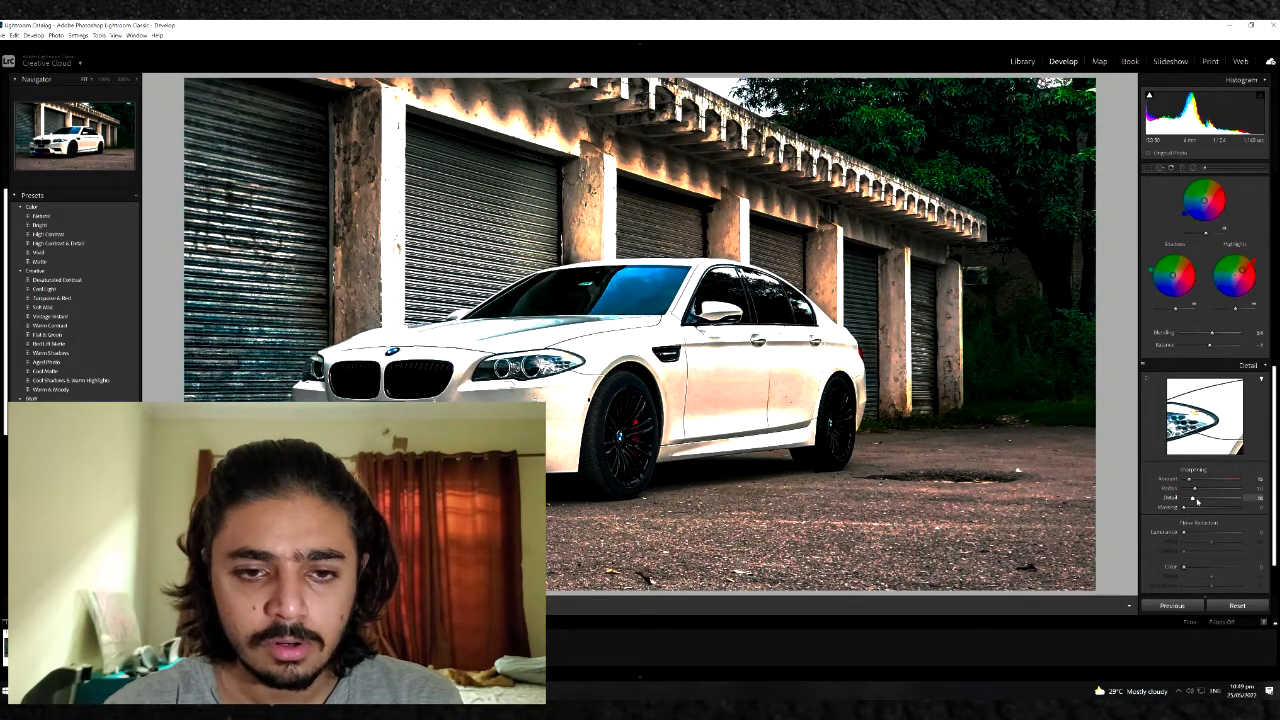
Raise the luminance noise reduction to just past the middle of its range, checking the wheel in the detail preview
{"action": "left_click", "coordinate": [1207, 533]}
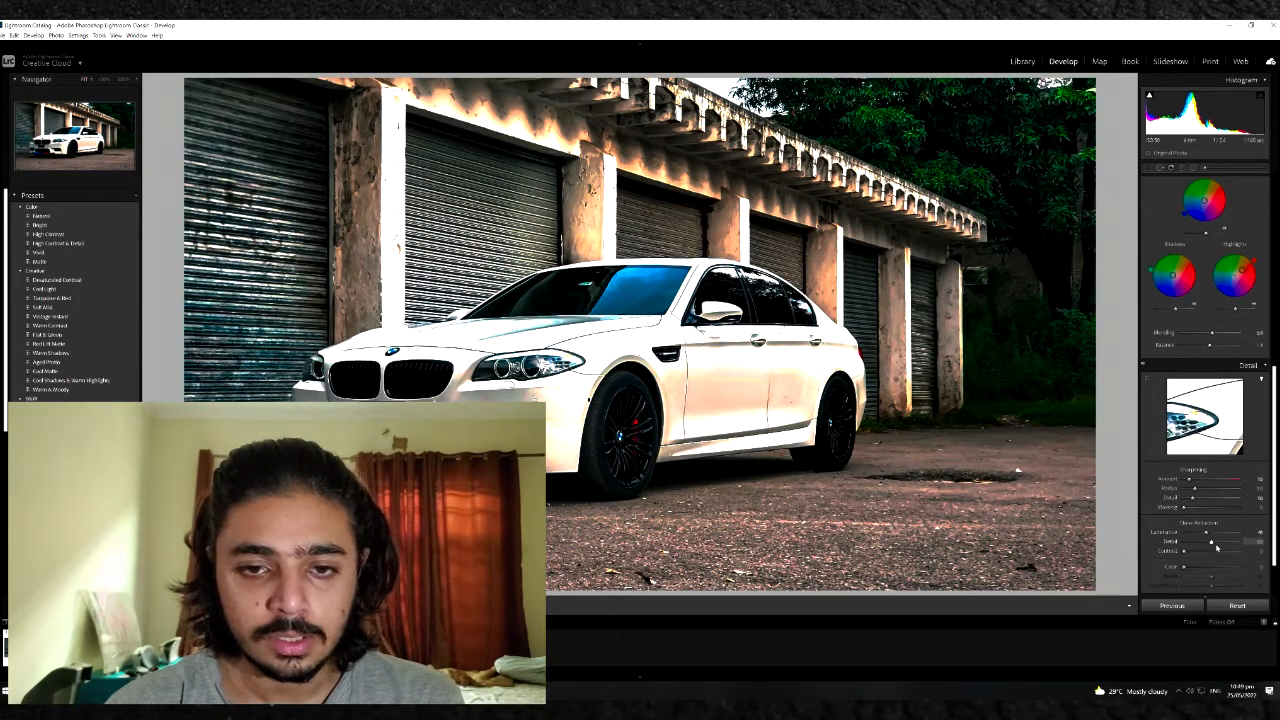
{"action": "left_click_drag", "start_coordinate": [1194, 436], "coordinate": [1207, 404]}
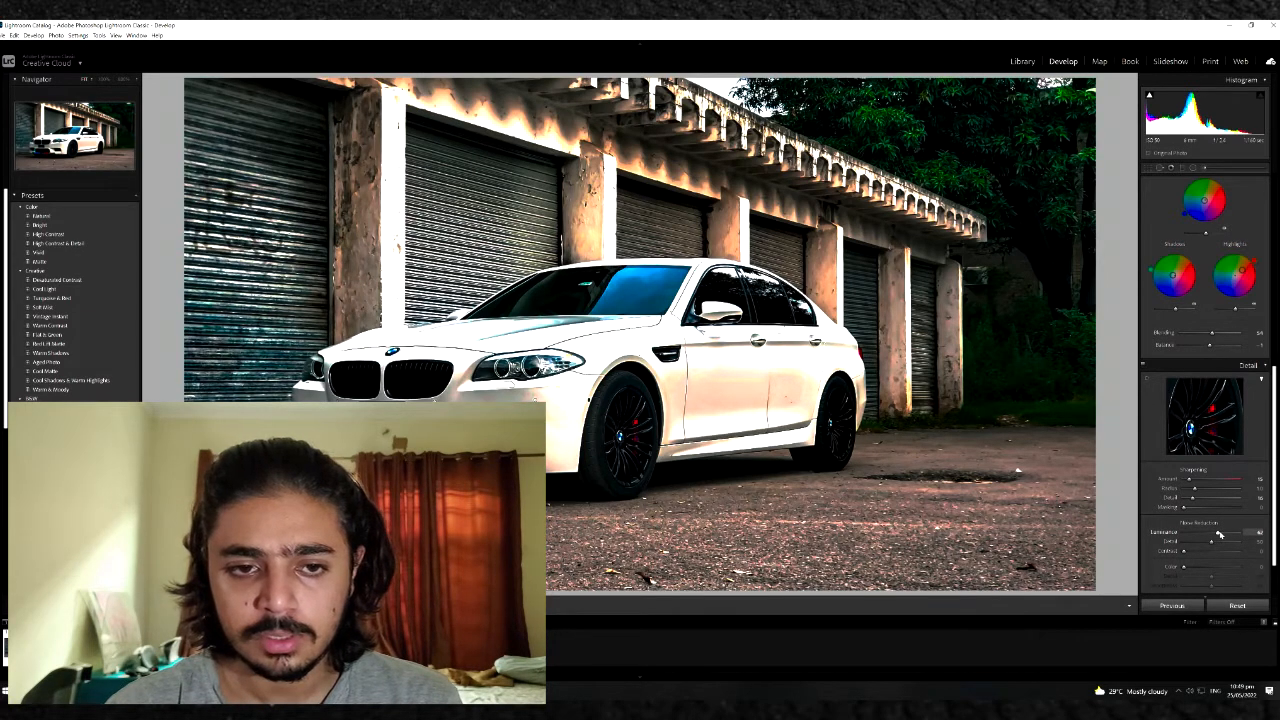
{"action": "left_click_drag", "start_coordinate": [1192, 444], "coordinate": [1205, 443]}
{"action": "left_click", "coordinate": [1205, 443]}
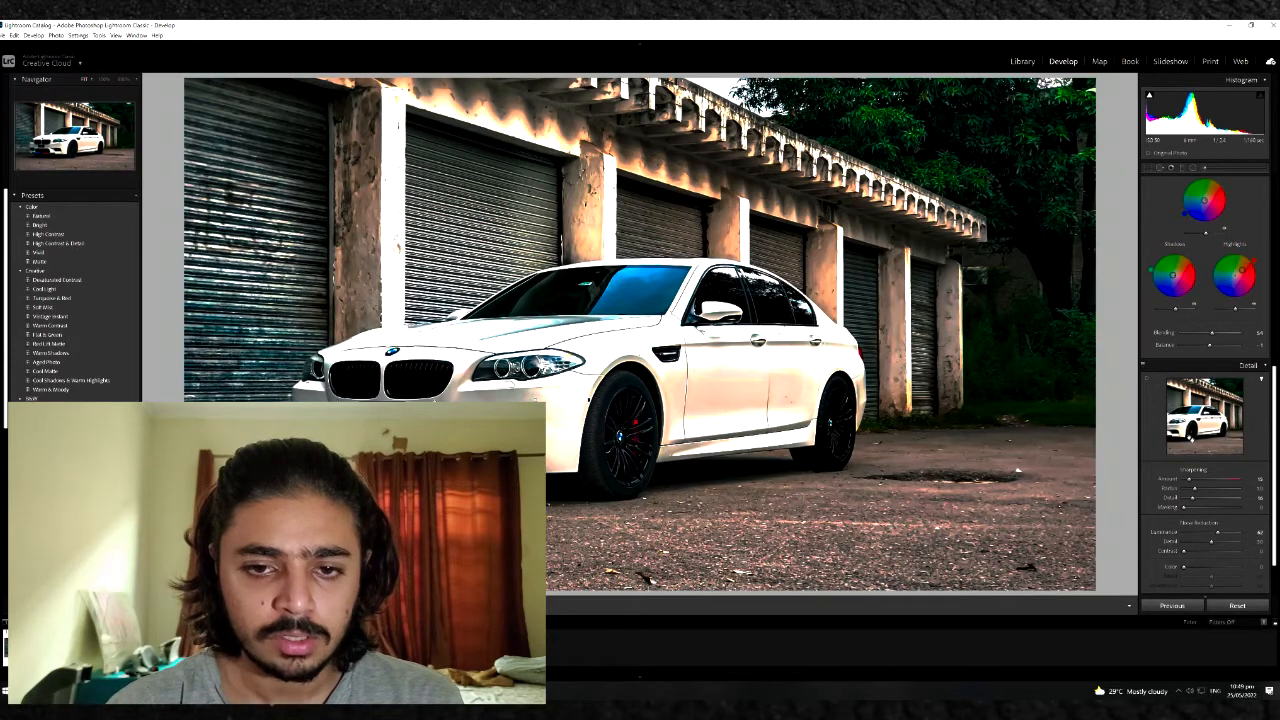
Add a small amount of color noise reduction to the photo
{"action": "left_click", "coordinate": [1194, 569]}
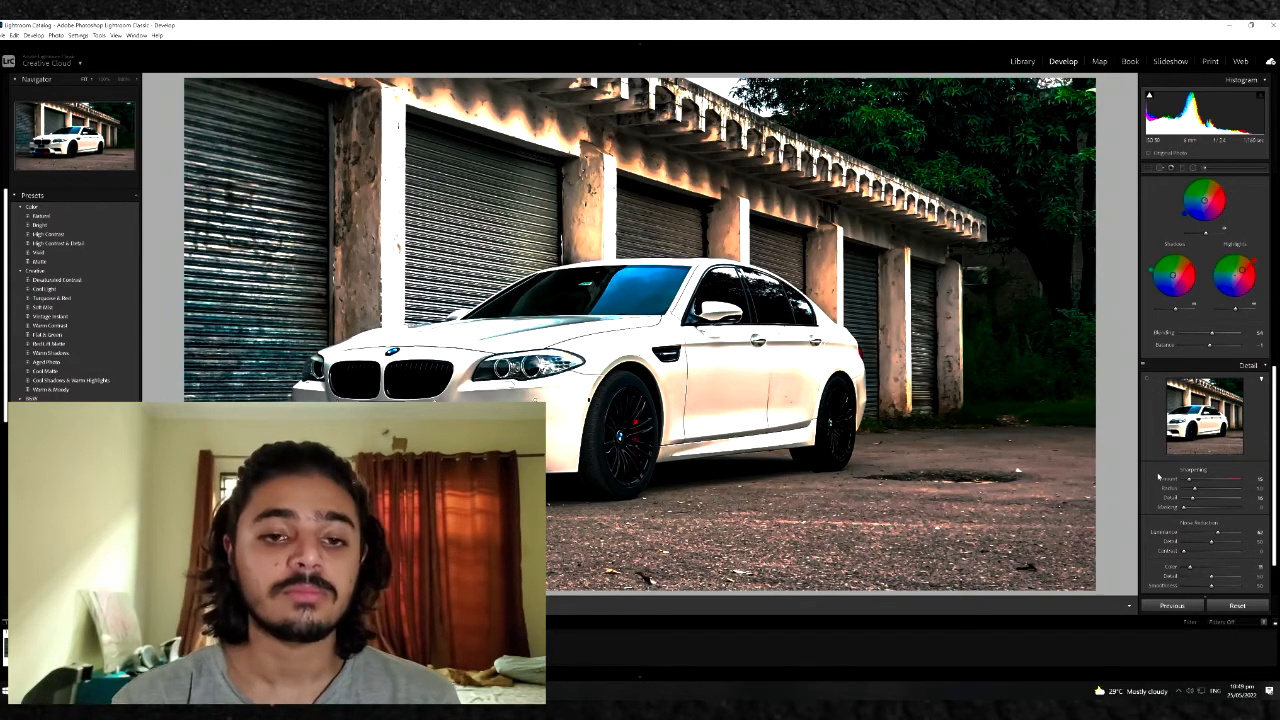
{"action": "left_click", "coordinate": [531, 382]}
{"action": "left_click_drag", "start_coordinate": [643, 346], "coordinate": [500, 491]}
{"action": "left_click", "coordinate": [561, 430]}
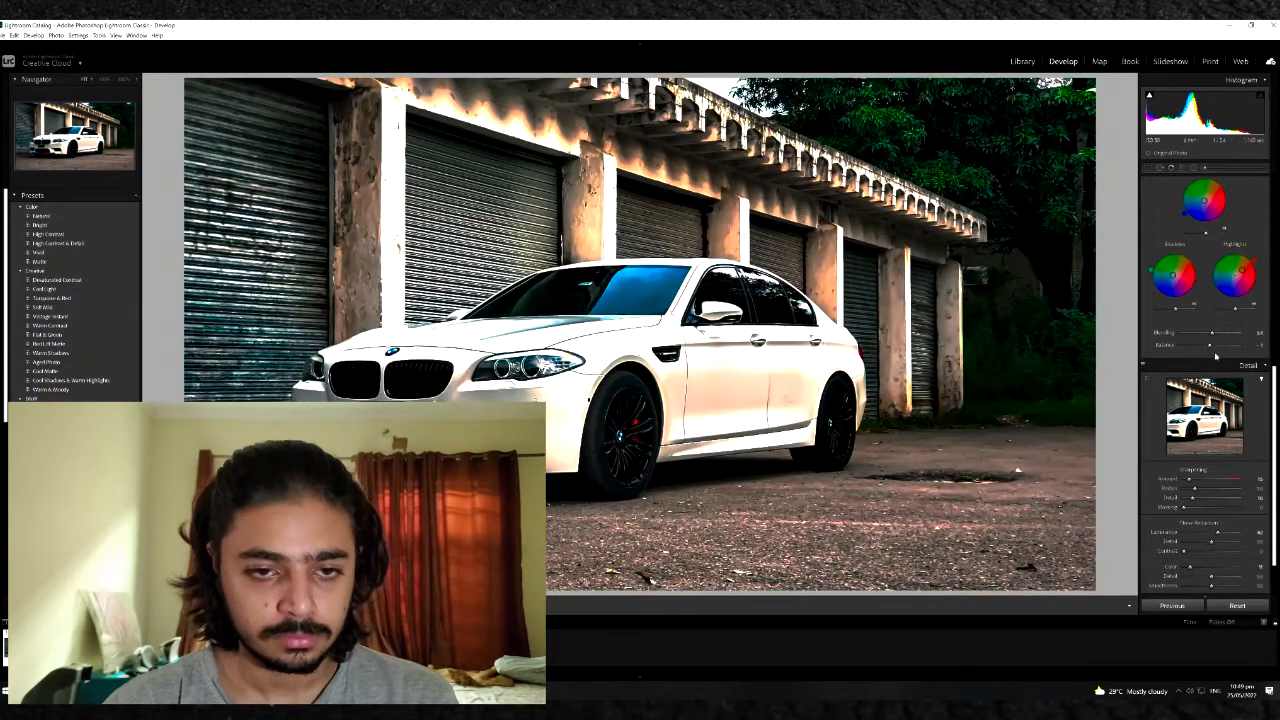
Examine the Effects settings and review the adjustments back up to the Basic section, then open and dismiss the smart preview option
{"action": "scroll", "coordinate": [1274, 536], "scroll_direction": "down", "scroll_amount": 2}
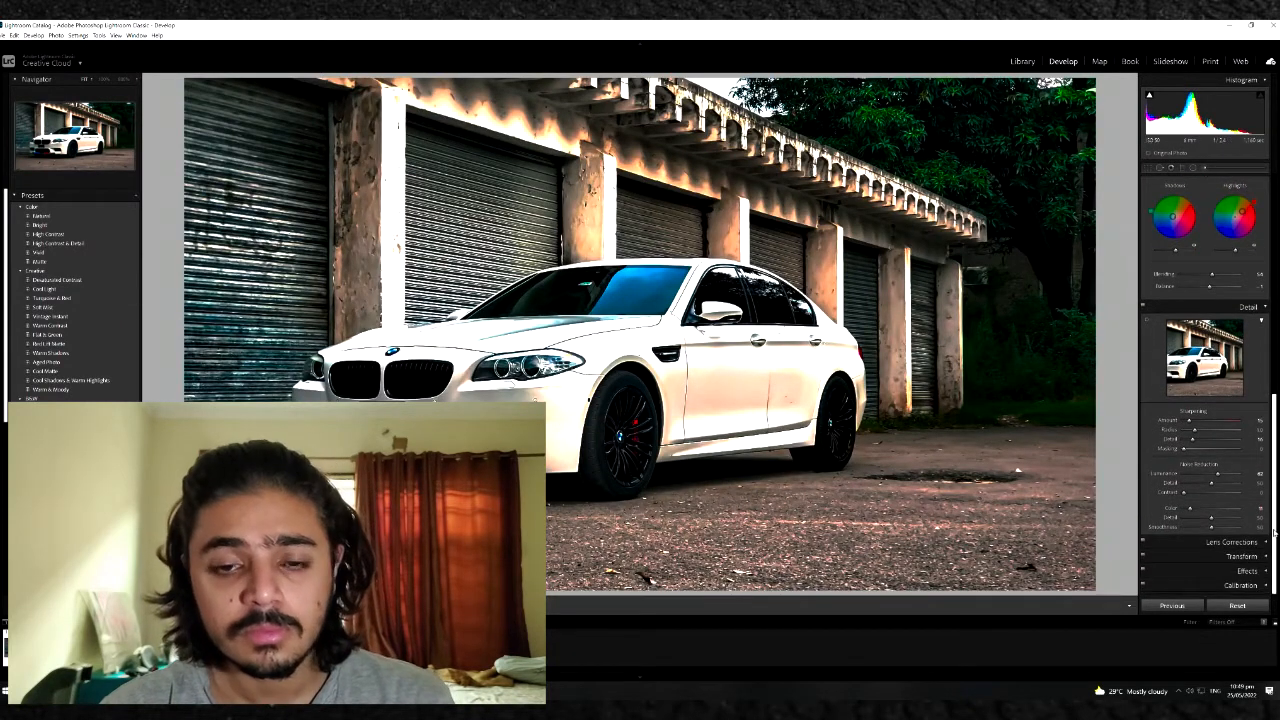
{"action": "left_click", "coordinate": [1250, 571]}
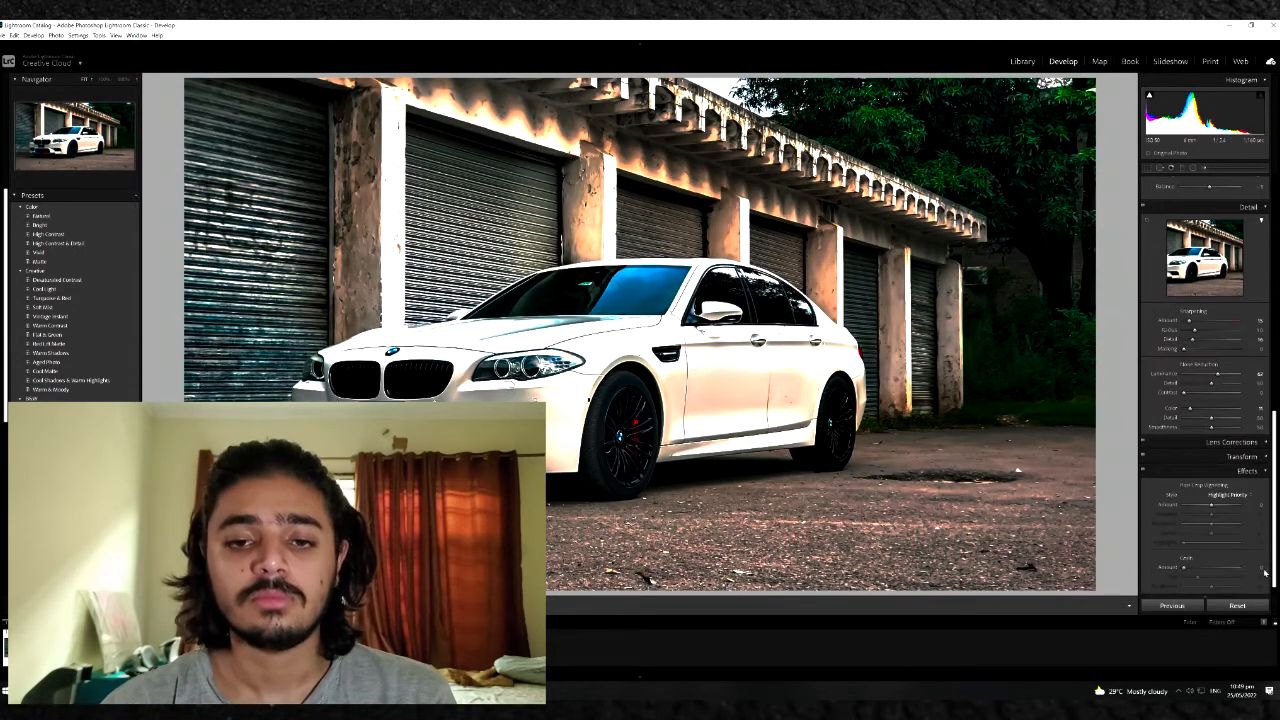
{"action": "scroll", "coordinate": [1274, 510], "scroll_direction": "up", "scroll_amount": 1}
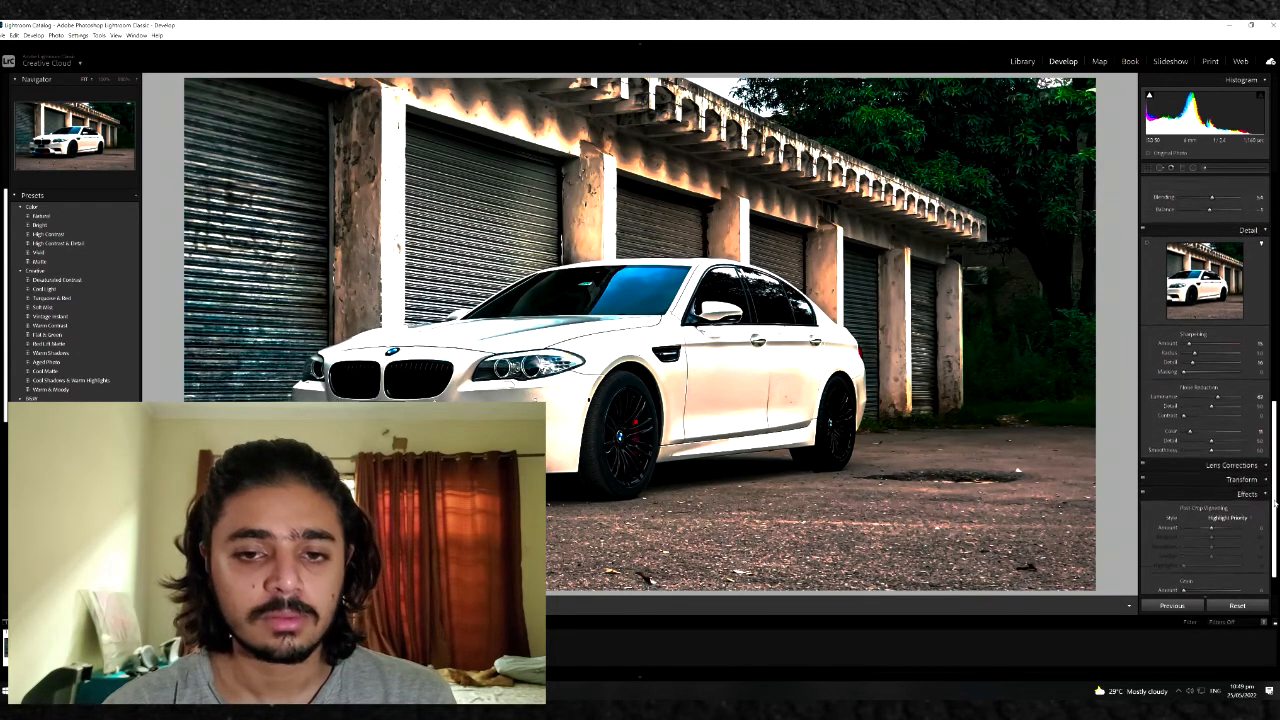
{"action": "scroll", "coordinate": [1266, 395], "scroll_direction": "up", "scroll_amount": 8}
{"action": "scroll", "coordinate": [1266, 395], "scroll_direction": "up", "scroll_amount": 9}
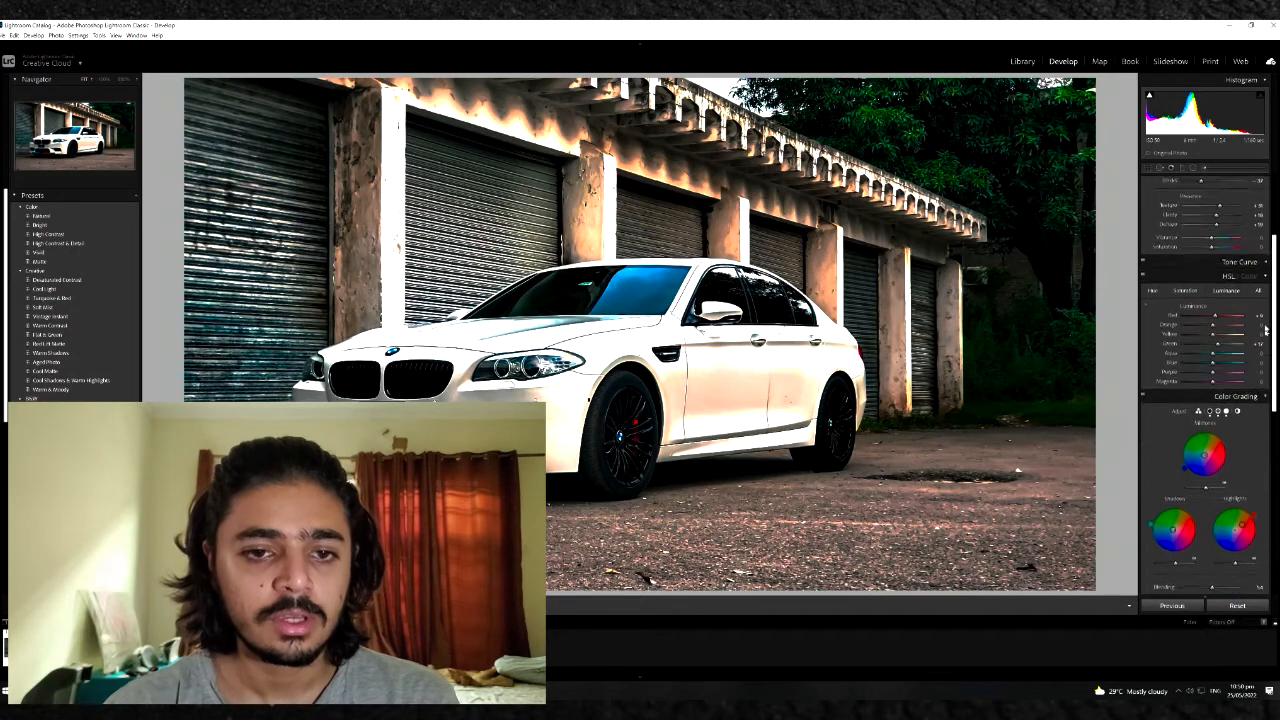
{"action": "scroll", "coordinate": [1252, 403], "scroll_direction": "up", "scroll_amount": 1}
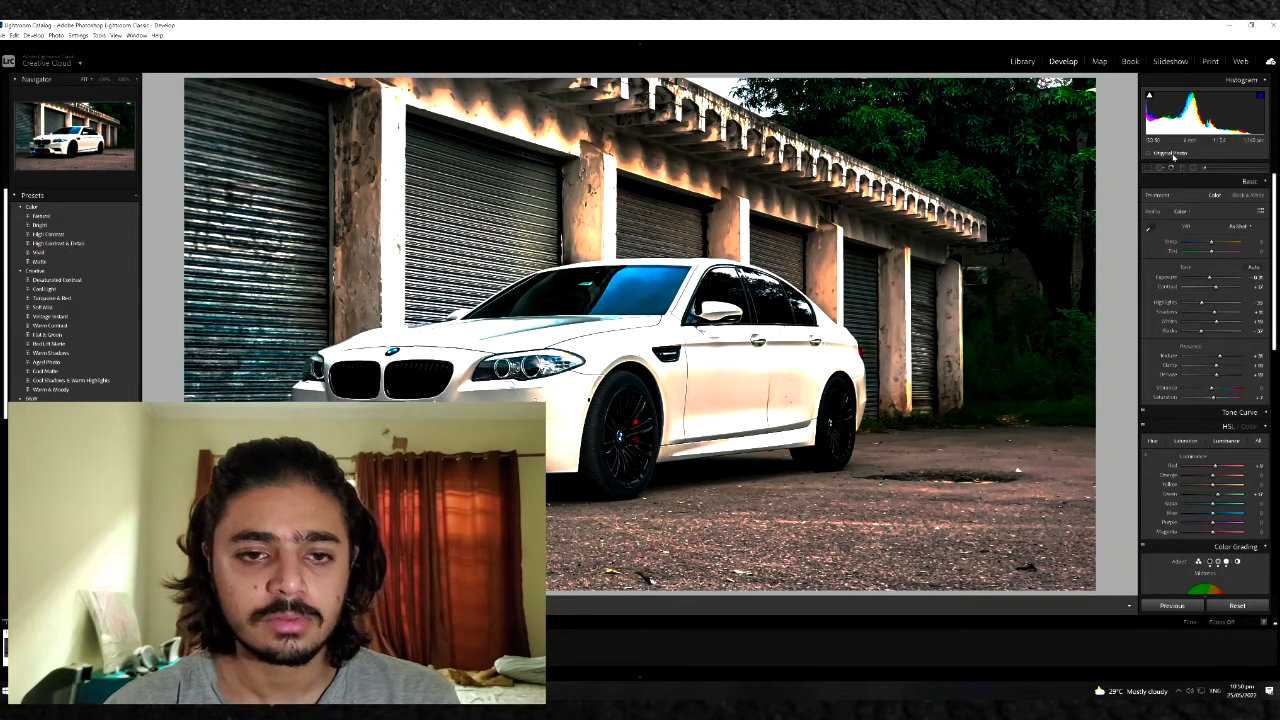
{"action": "left_click", "coordinate": [1172, 154]}
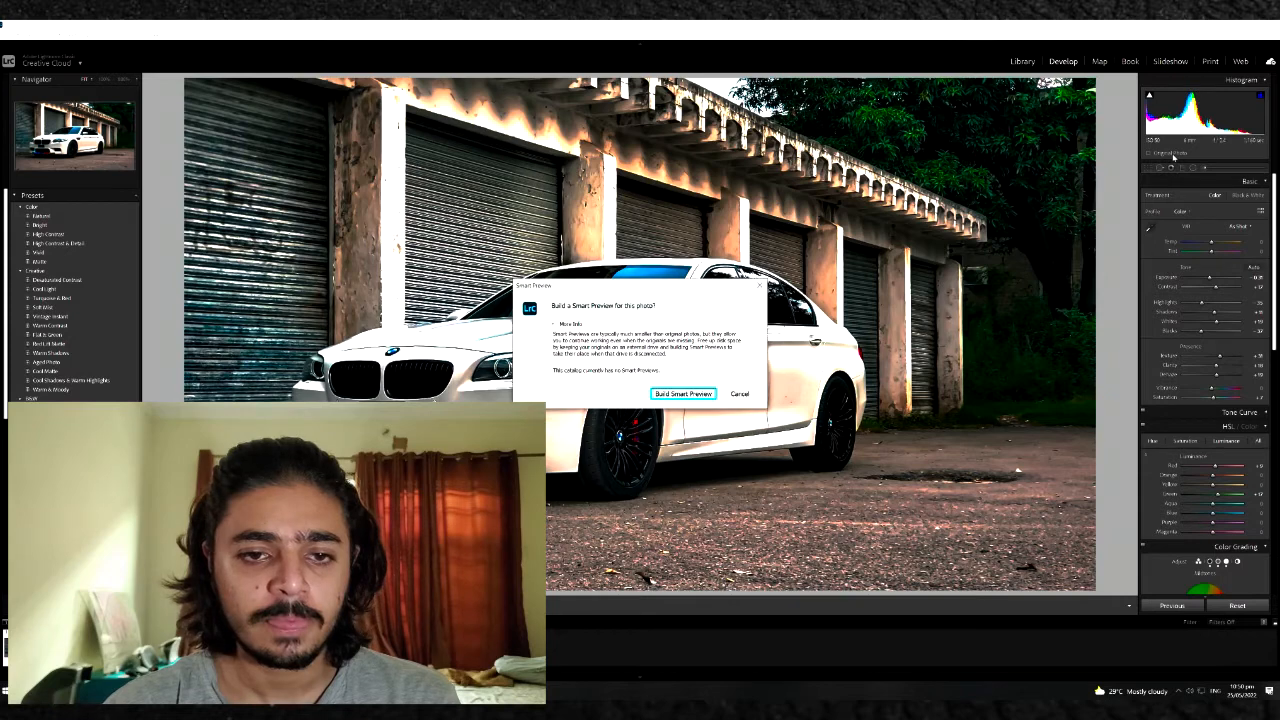
{"action": "left_click", "coordinate": [738, 394]}
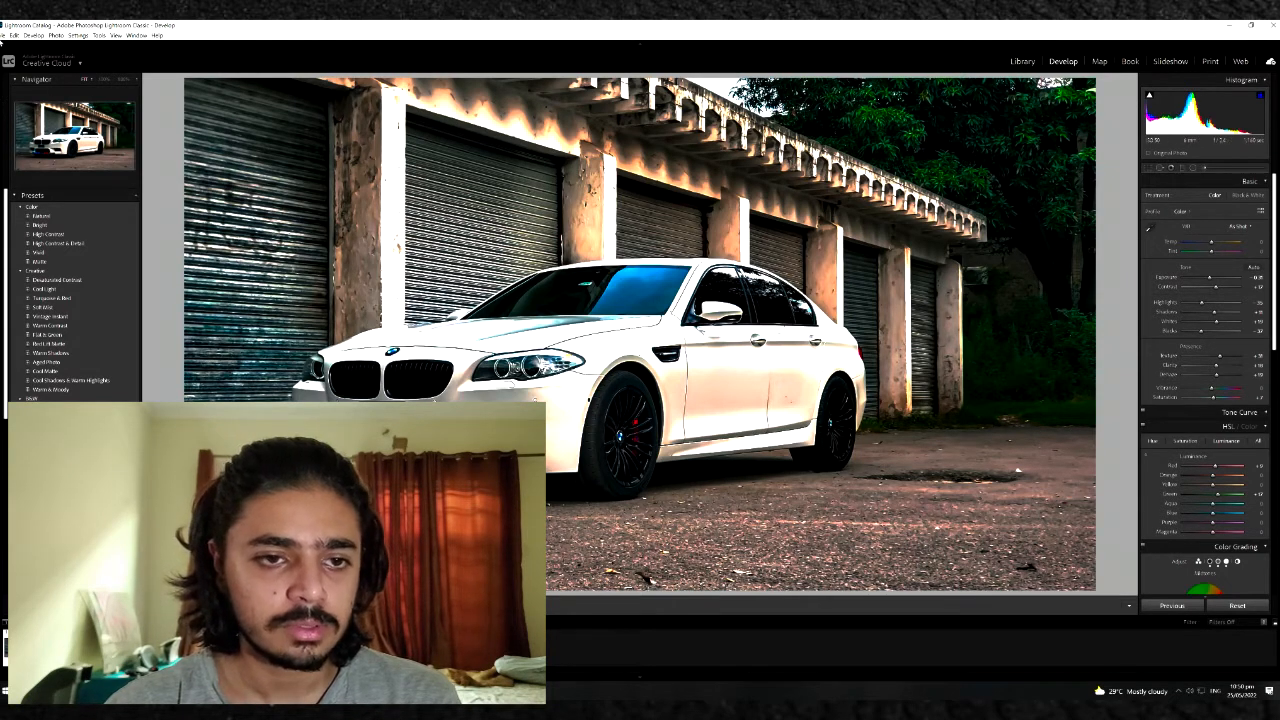
Export the edited photo to the My Pictures folder on the hard drive without putting it in a subfolder
{"action": "left_click", "coordinate": [4, 36]}
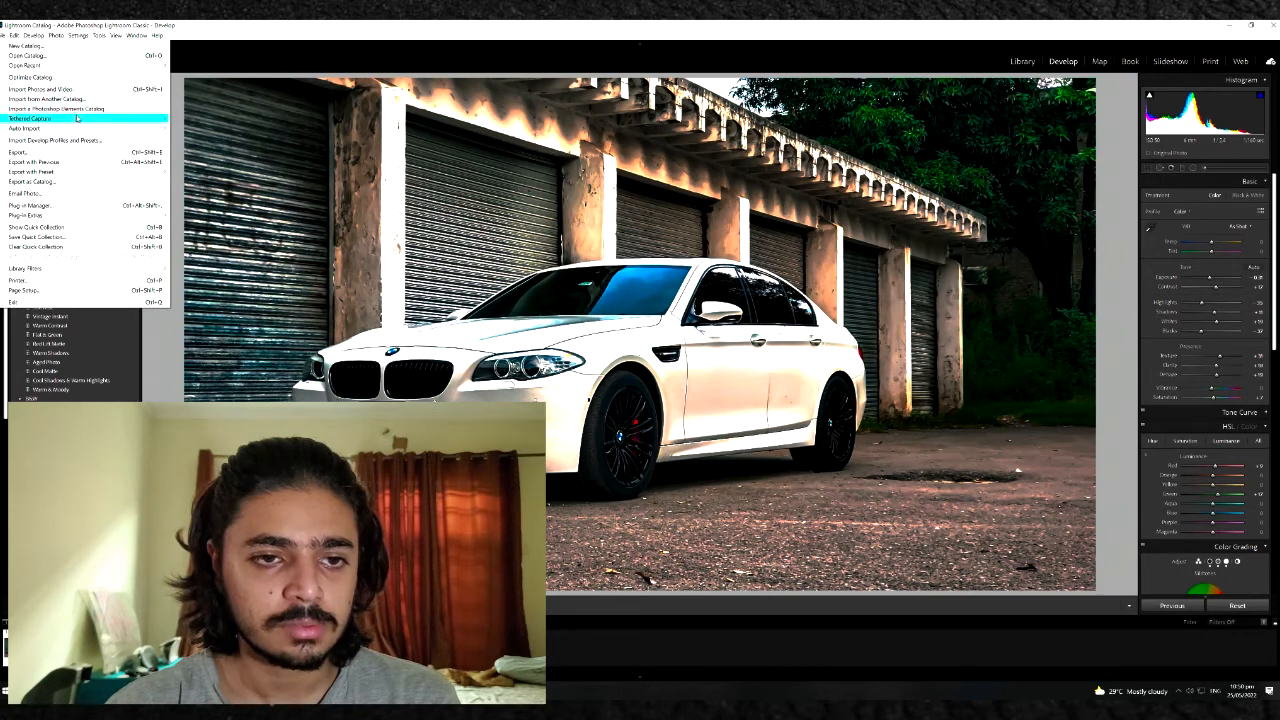
{"action": "left_click", "coordinate": [105, 152]}
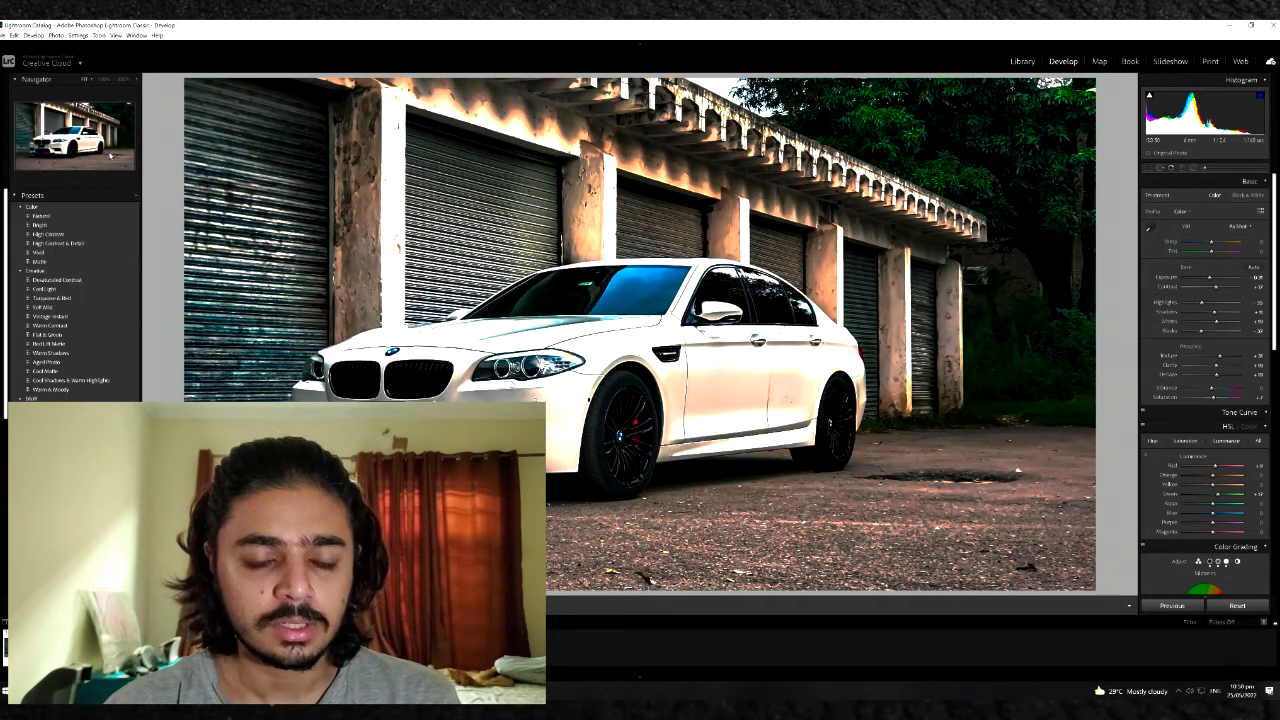
{"action": "left_click", "coordinate": [690, 300]}
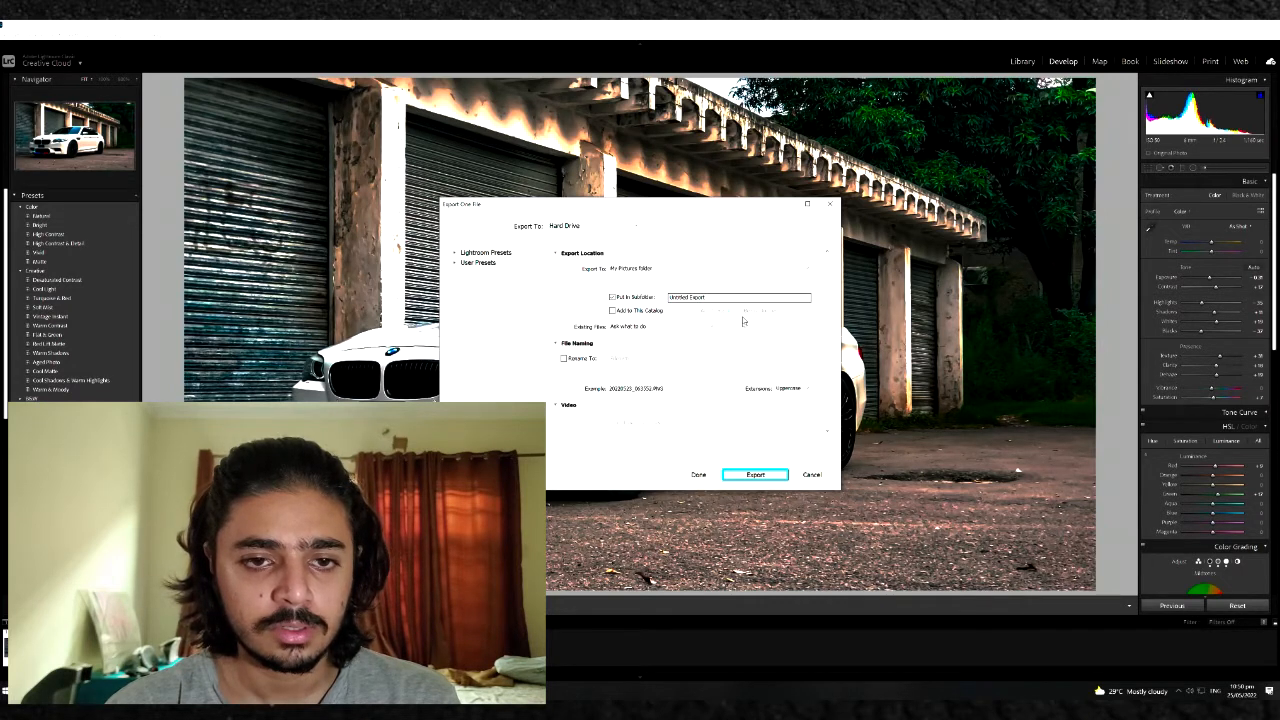
{"action": "triple_click", "coordinate": [700, 297]}
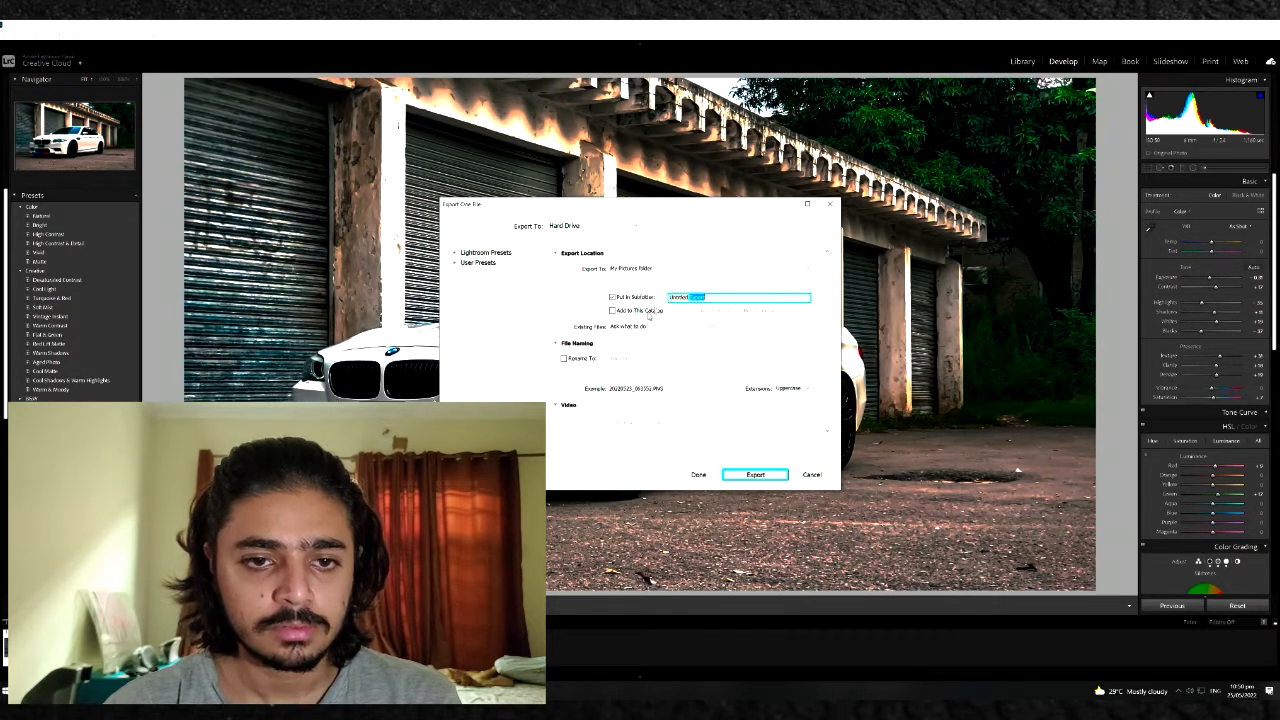
{"action": "left_click", "coordinate": [613, 298]}
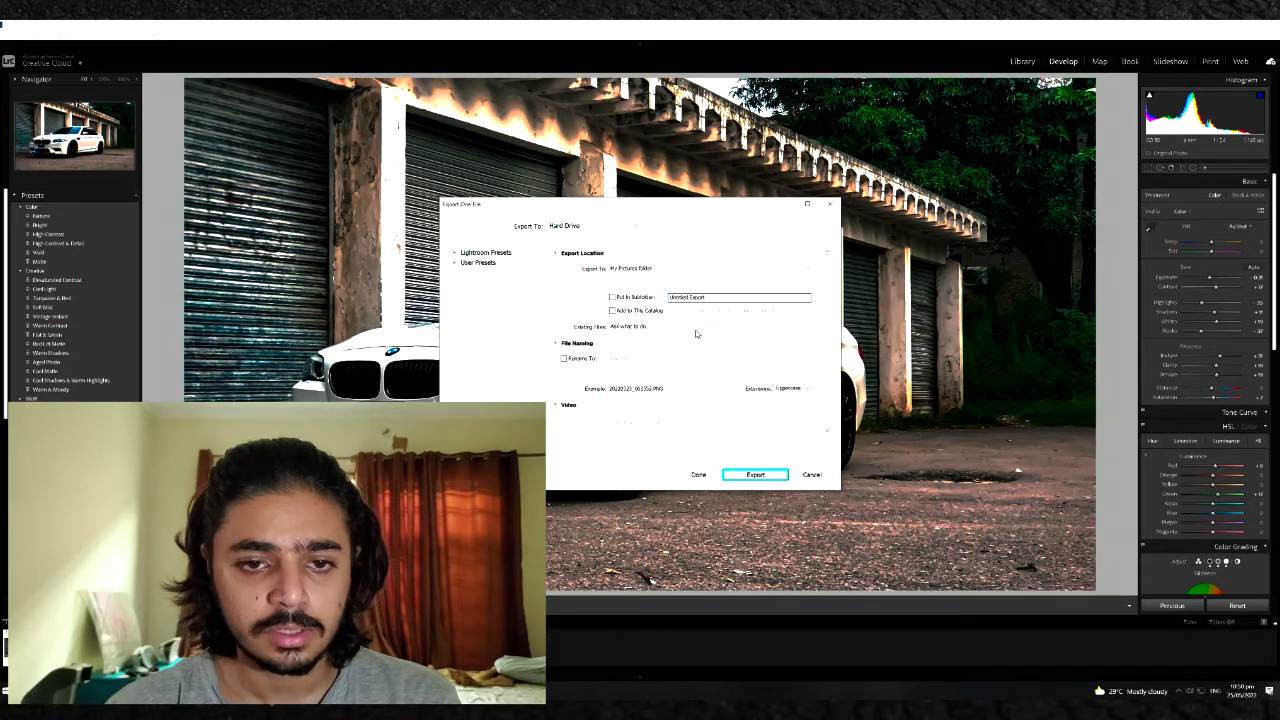
{"action": "left_click", "coordinate": [767, 476]}
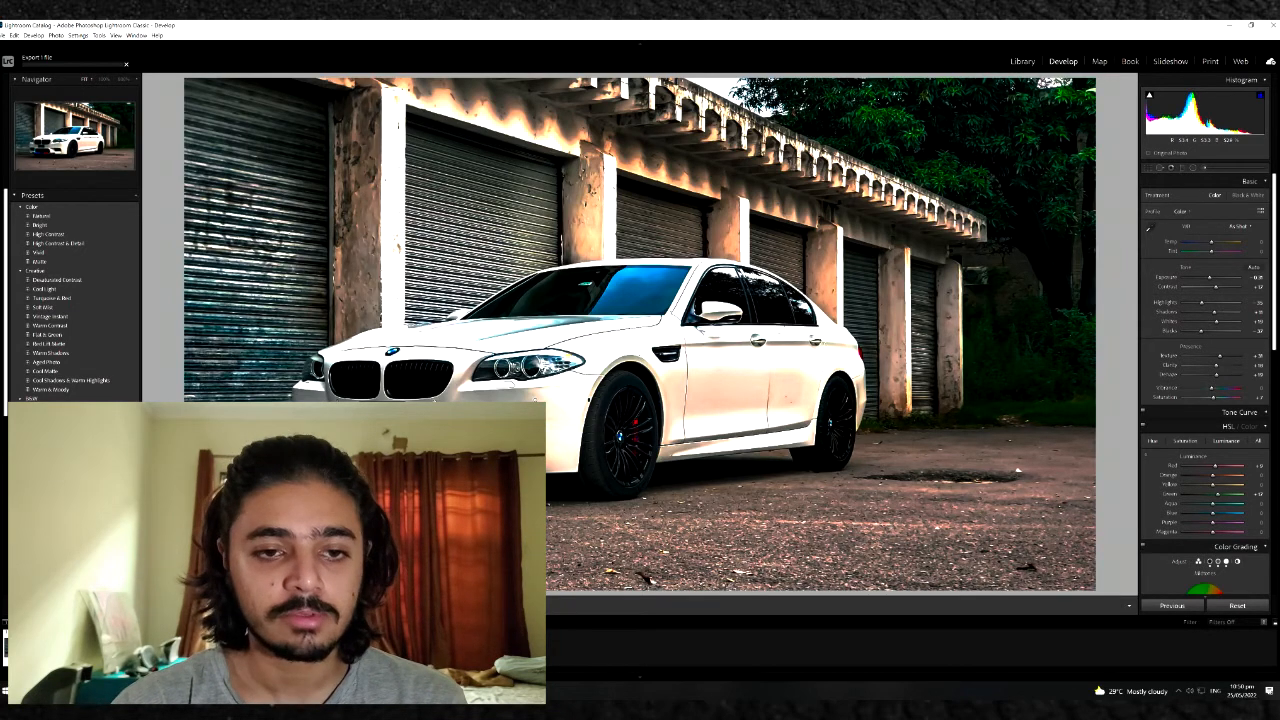
{"action": "key", "text": "alt+z"}
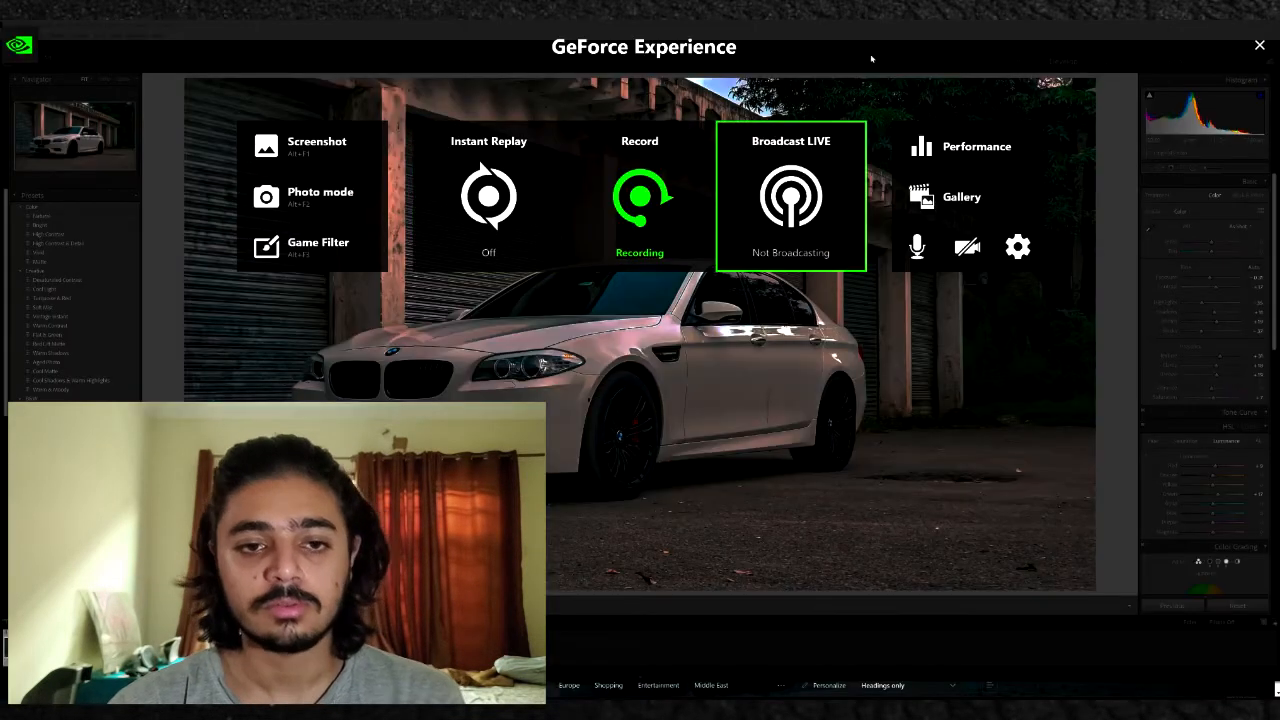